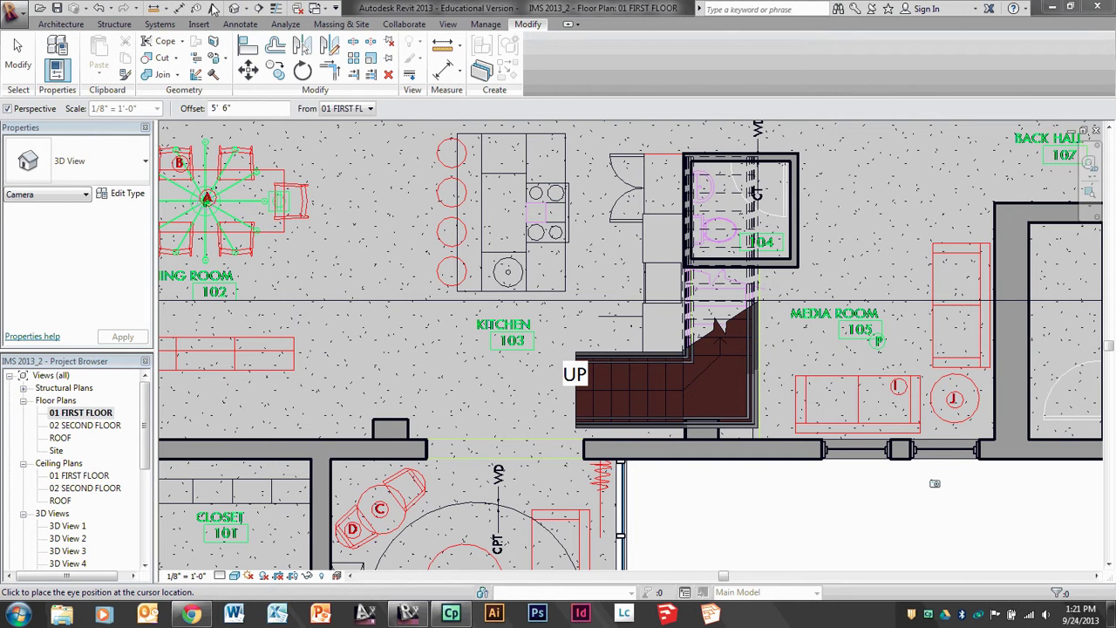
# Create a perspective camera view from the kitchen, aimed across the stairs toward the exterior beyond the media room
pyautogui.click(248, 12)
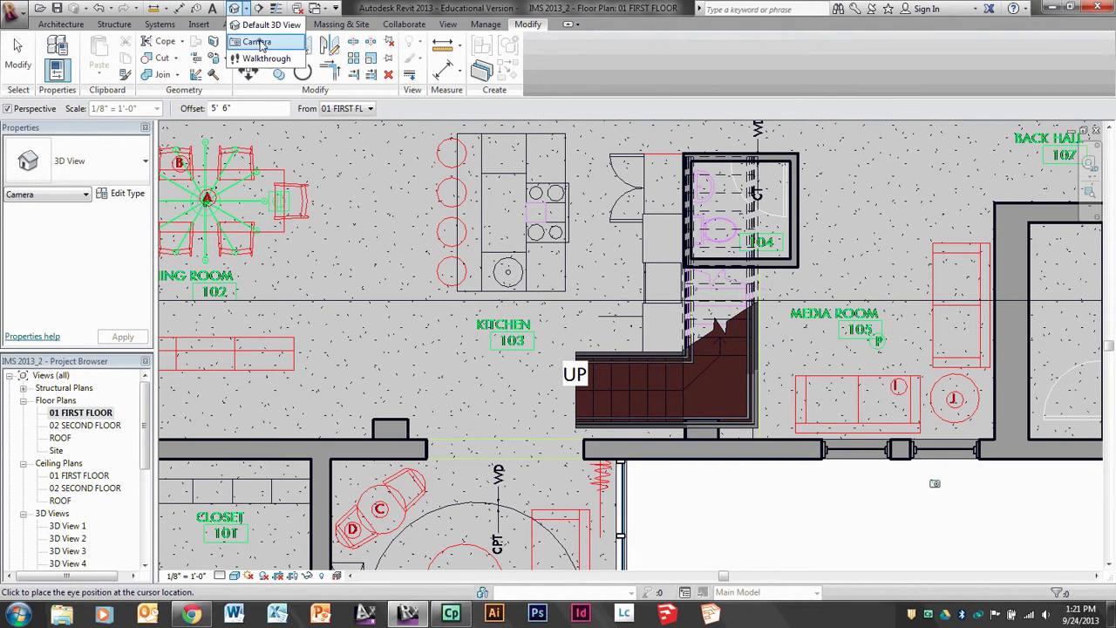
pyautogui.click(262, 42)
pyautogui.click(399, 150)
pyautogui.click(805, 486)
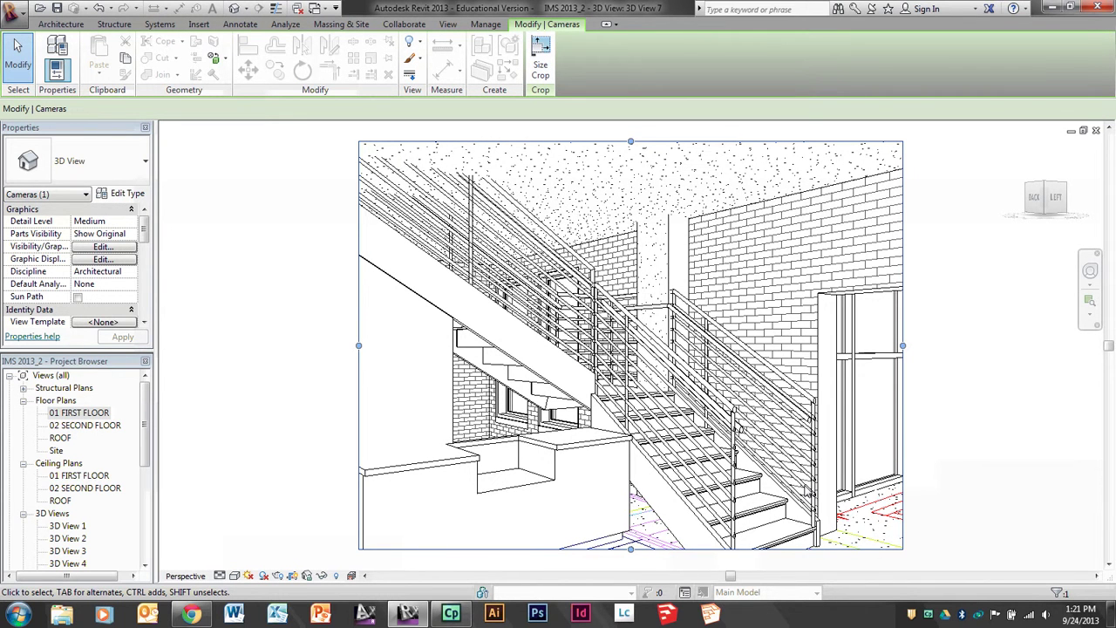
# Return to the 01 FIRST FLOOR floor plan
pyautogui.doubleClick(79, 412)
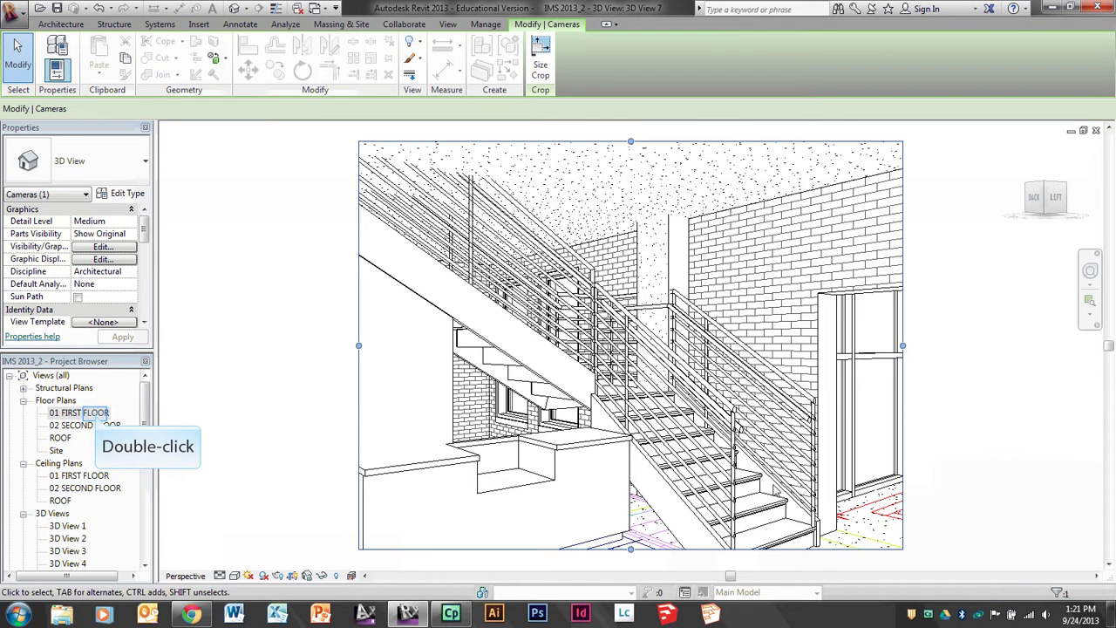
pyautogui.click(95, 418)
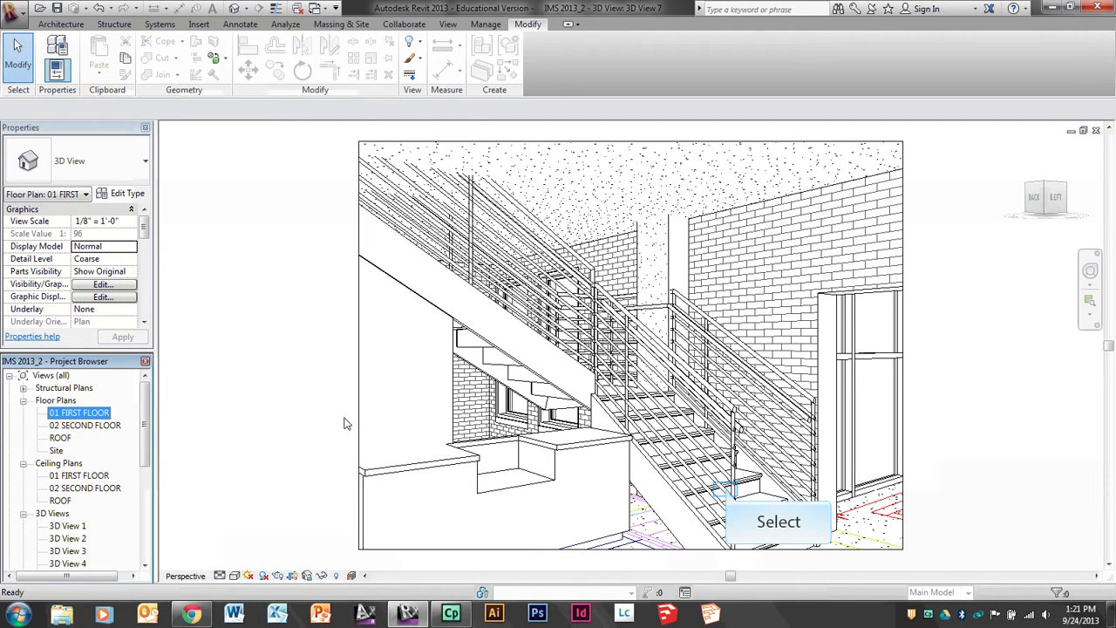
pyautogui.moveTo(753, 499); pyautogui.dragTo(694, 517, button='middle')
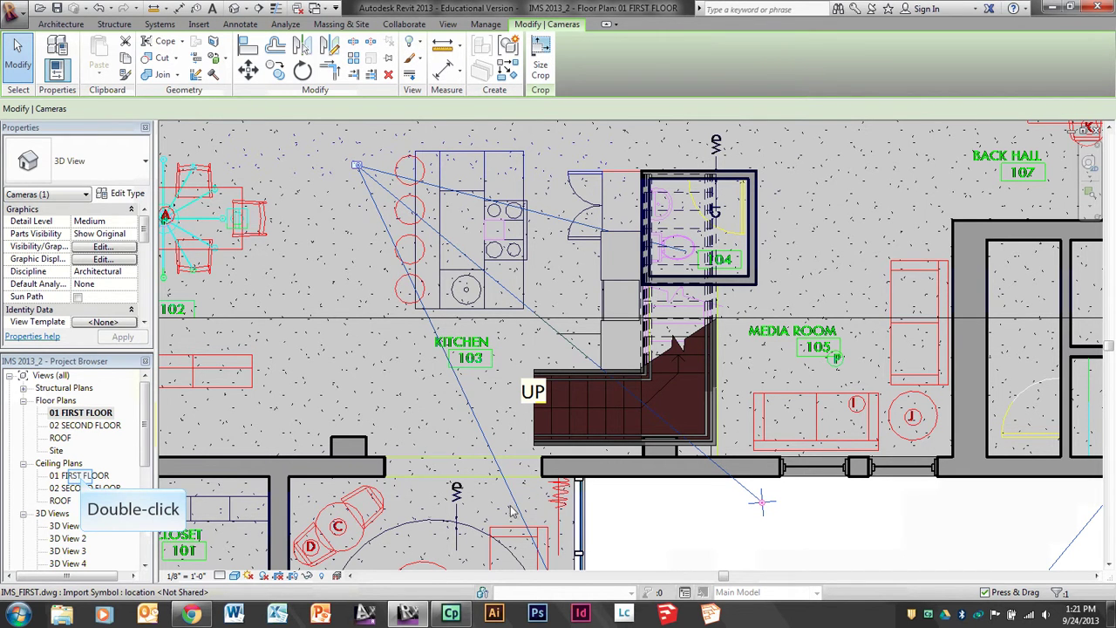
# Open the 01 FIRST FLOOR ceiling plan and set its visual style to Wireframe
pyautogui.doubleClick(81, 476)
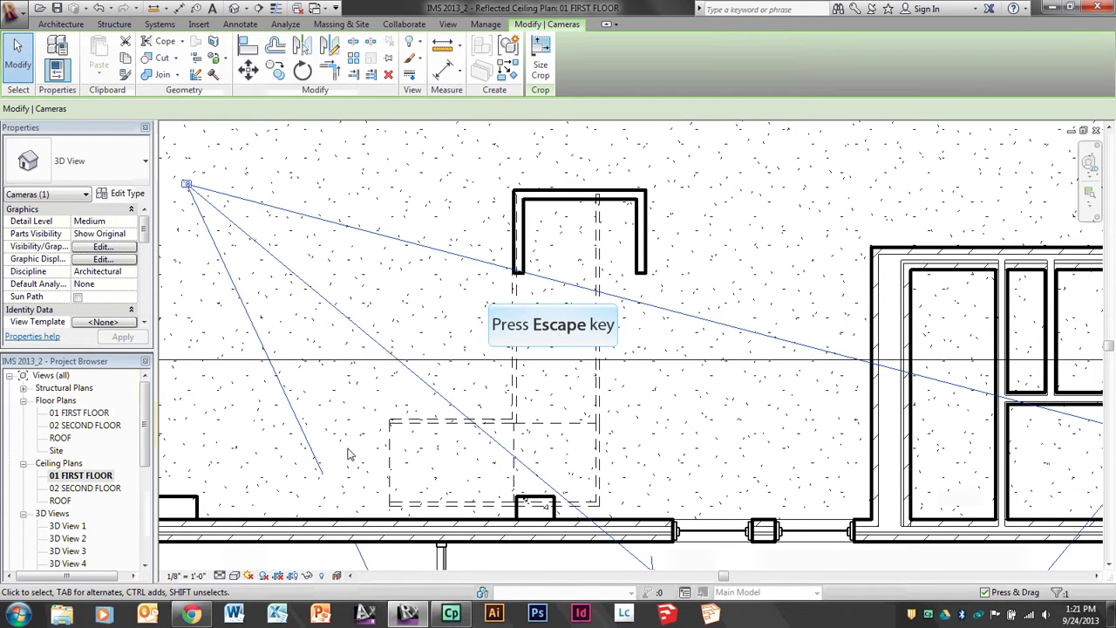
pyautogui.press('Escape')
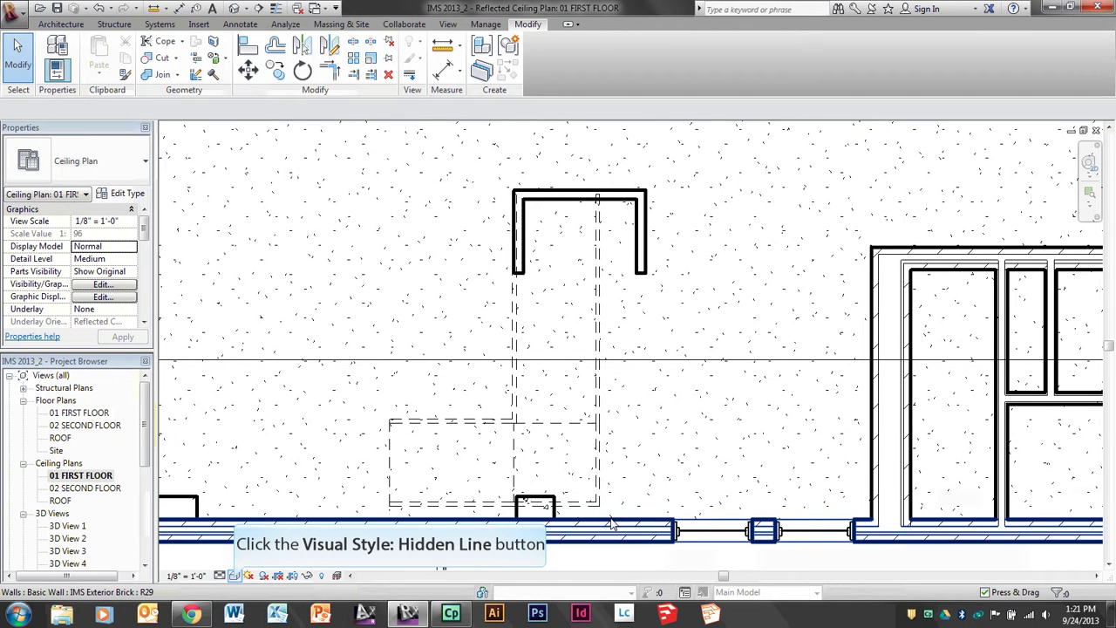
pyautogui.click(235, 577)
pyautogui.click(259, 491)
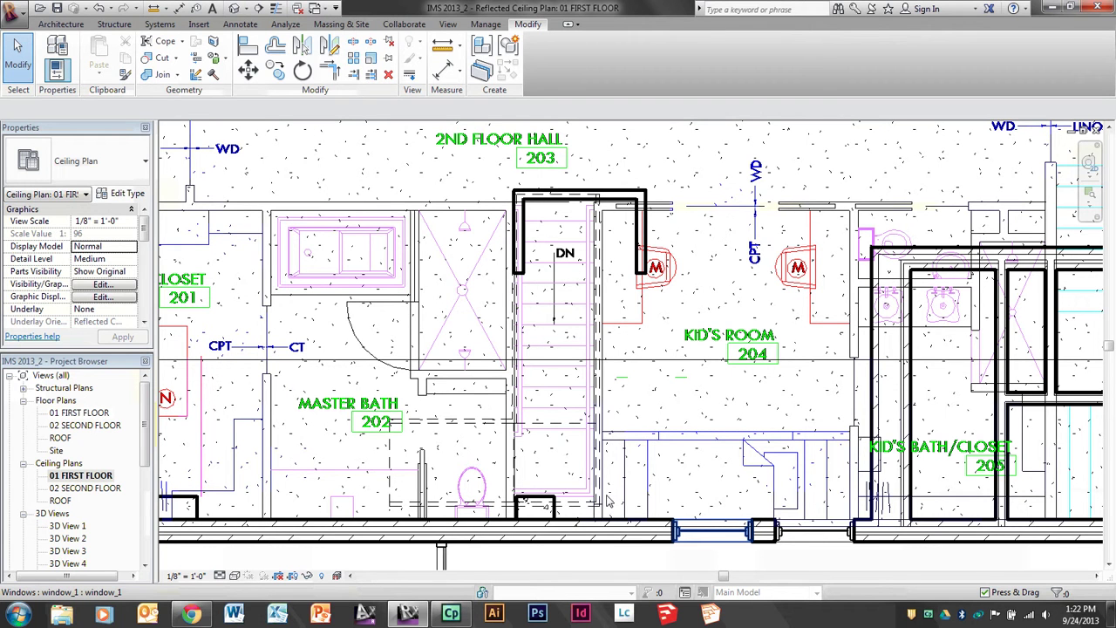
# Select the compound concrete ceiling among the overlapping elements at the exterior wall and start editing its boundary
pyautogui.press('Tab')
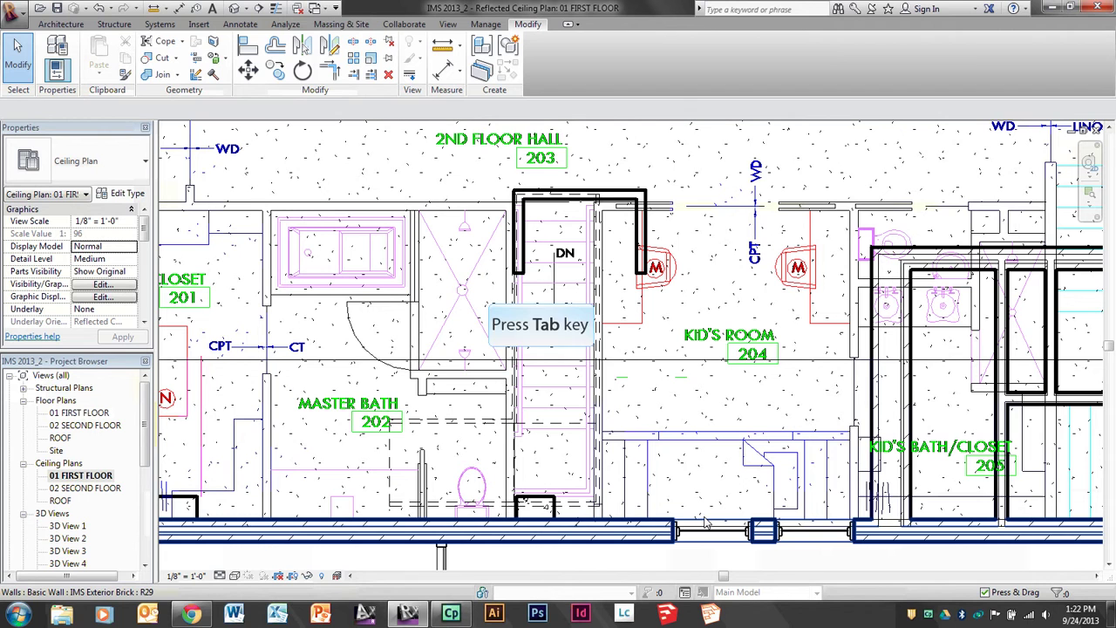
pyautogui.press('Tab')
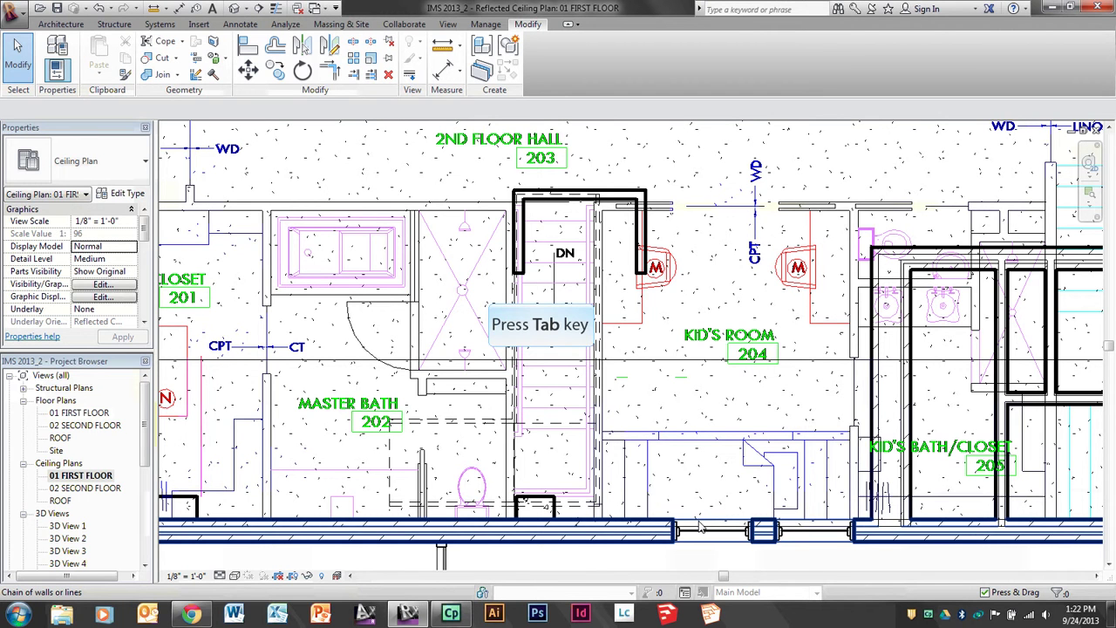
pyautogui.press('Tab')
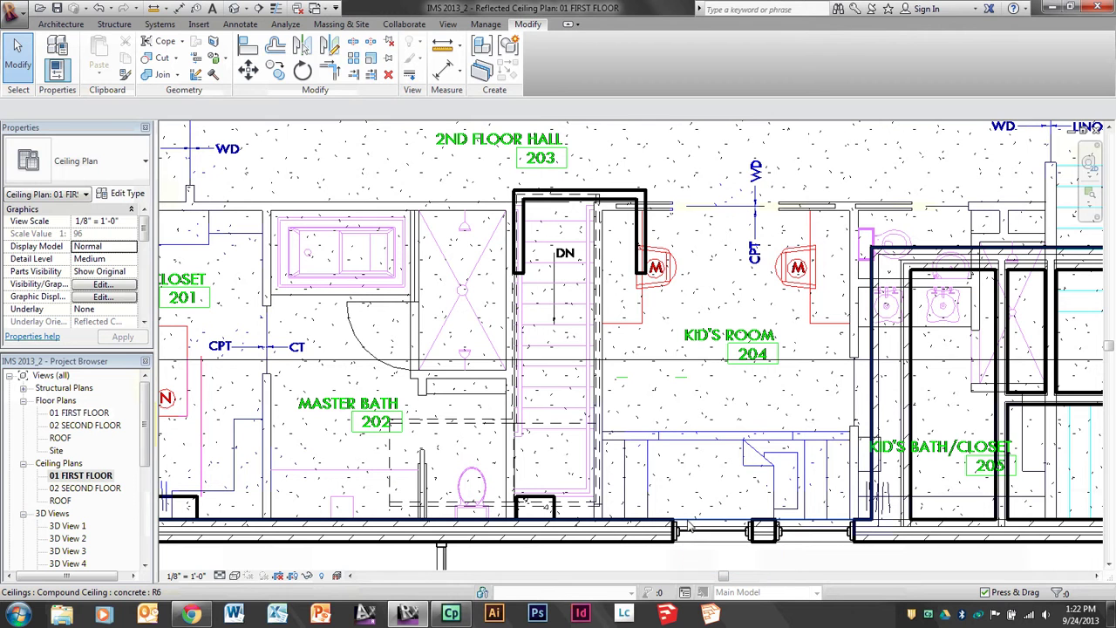
pyautogui.click(685, 525)
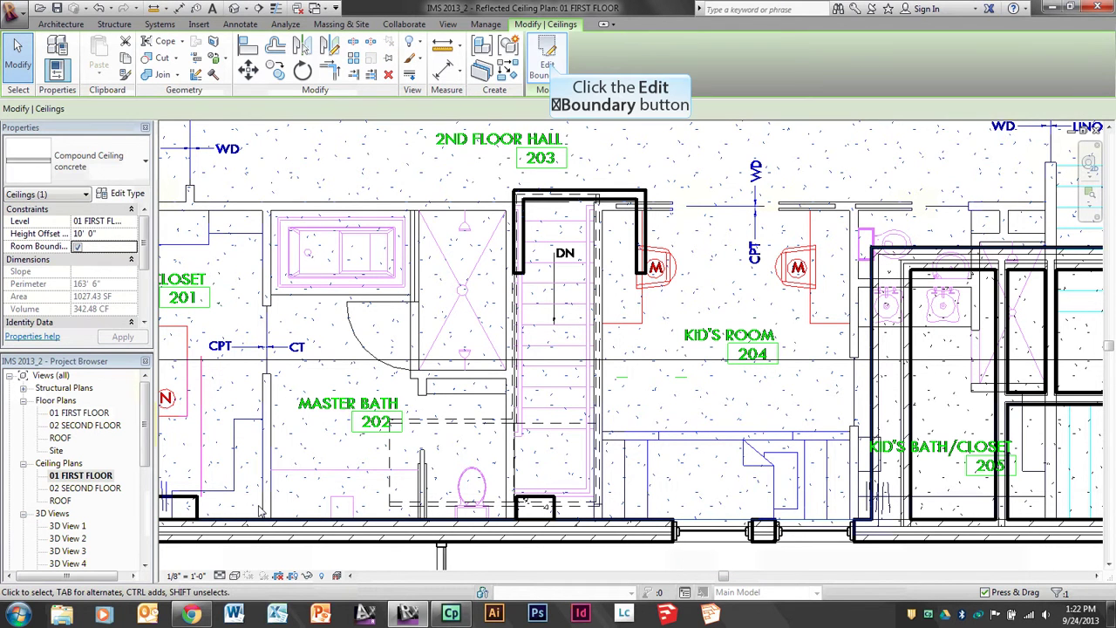
pyautogui.click(547, 67)
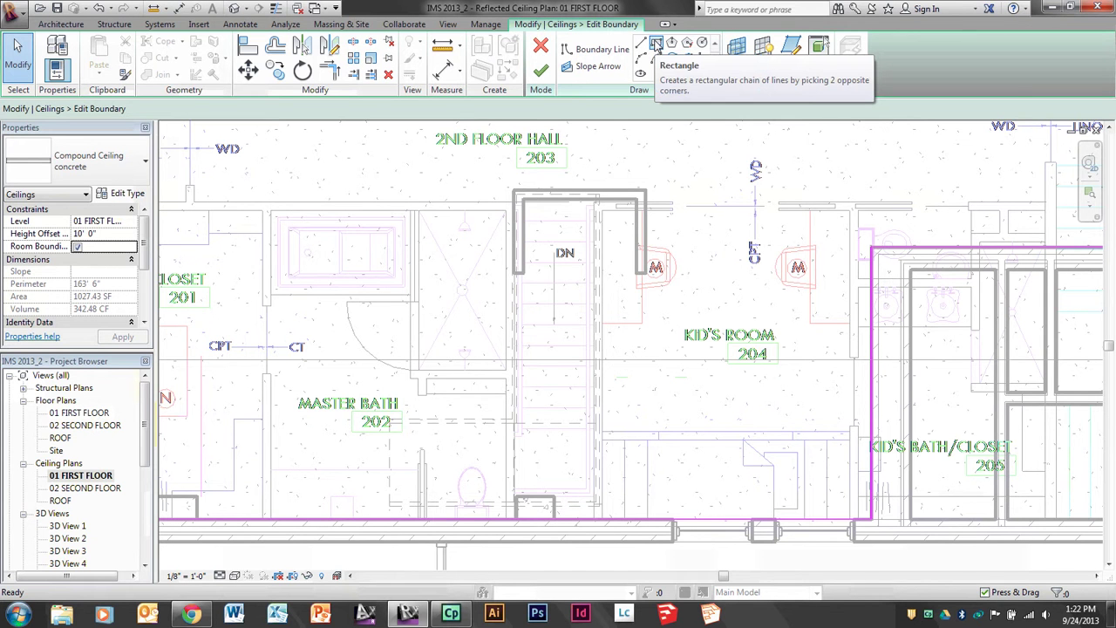
# Sketch a rectangle about 3'-4" by 13'-3" around the stair run, and delete its short line beside the exterior wall
pyautogui.click(656, 42)
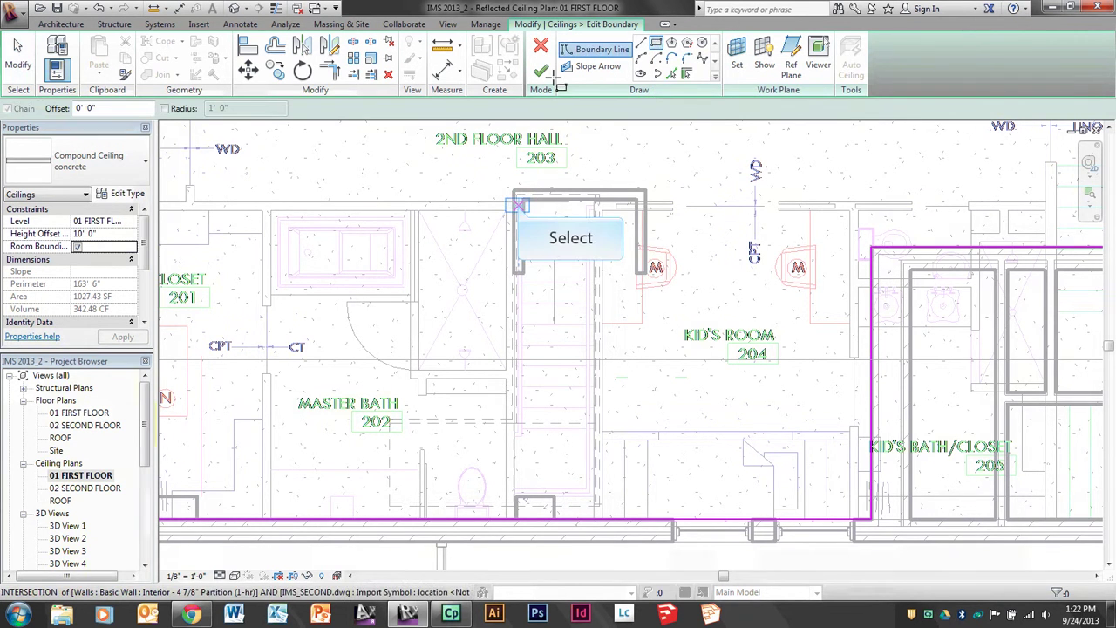
pyautogui.click(596, 501)
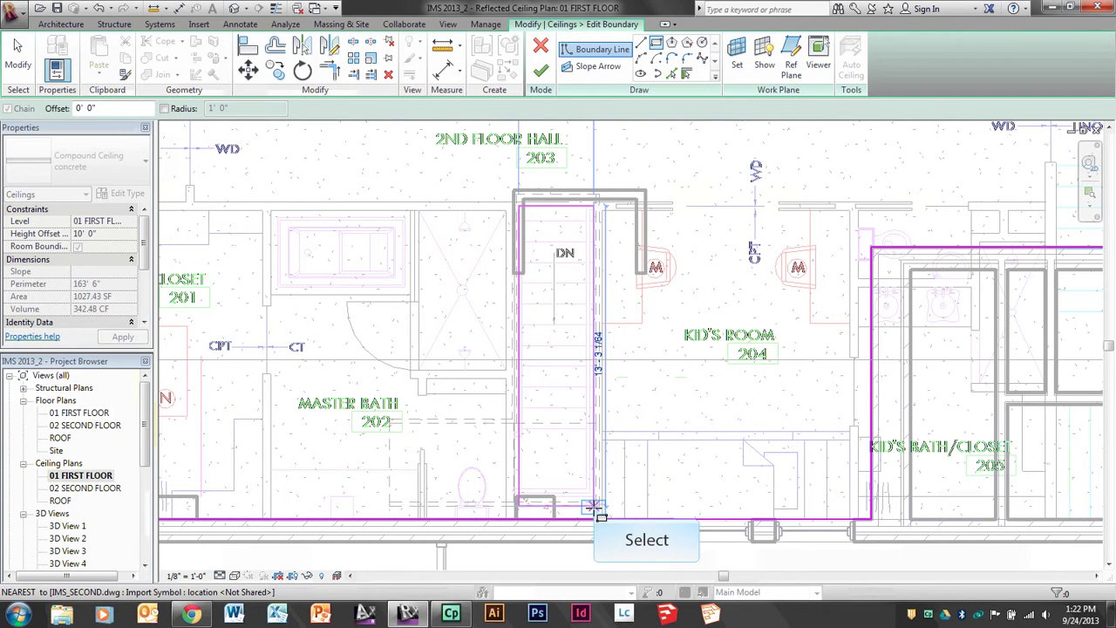
pyautogui.press('Escape')
pyautogui.press('Escape')
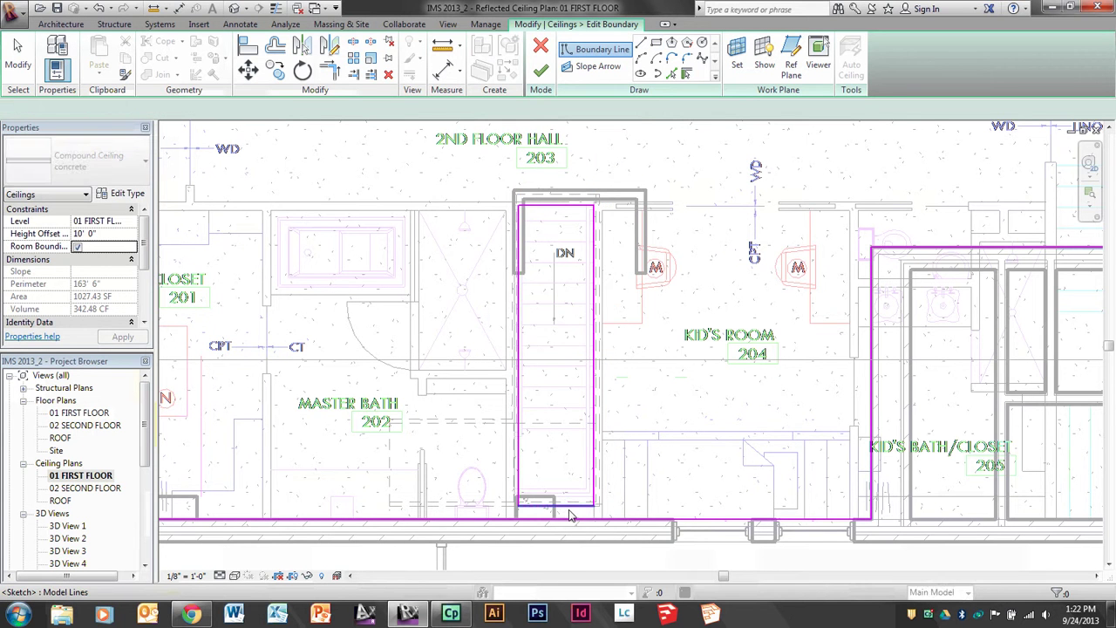
pyautogui.click(570, 510)
pyautogui.press('Delete')
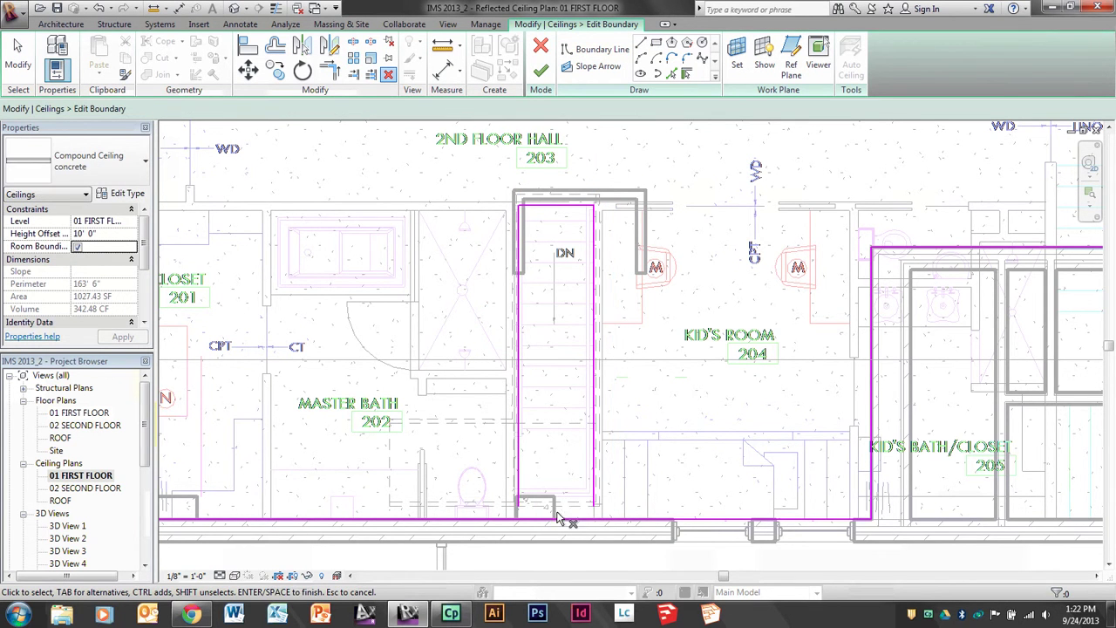
# Extend both long lines of the stair opening to the ceiling boundary along the exterior wall
pyautogui.scroll(3, 555, 545)
pyautogui.scroll(2, 554, 545)
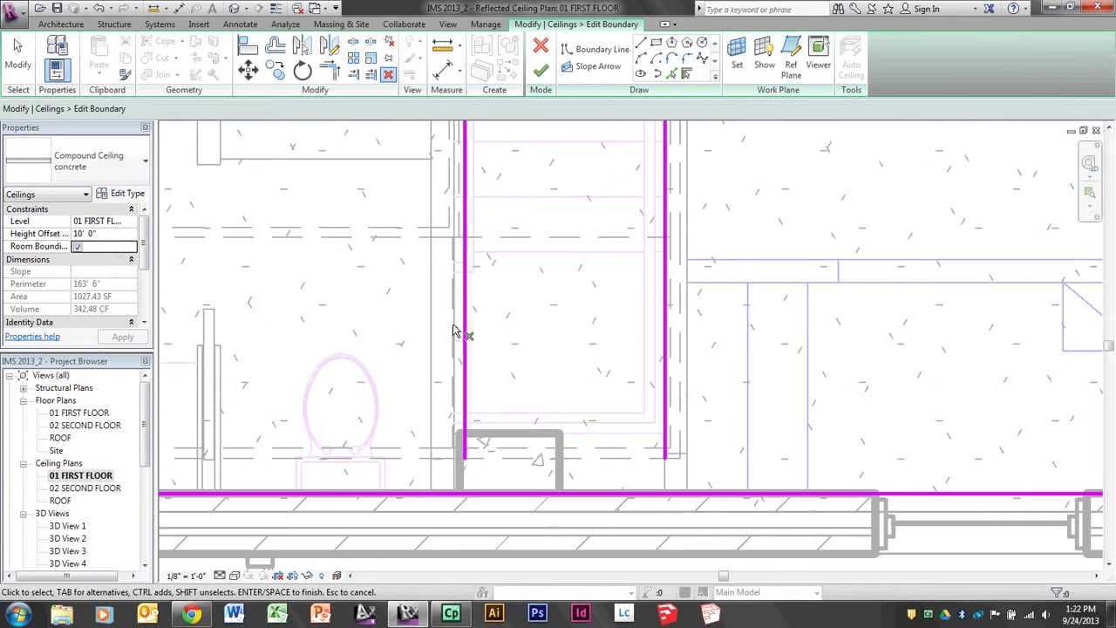
pyautogui.click(355, 77)
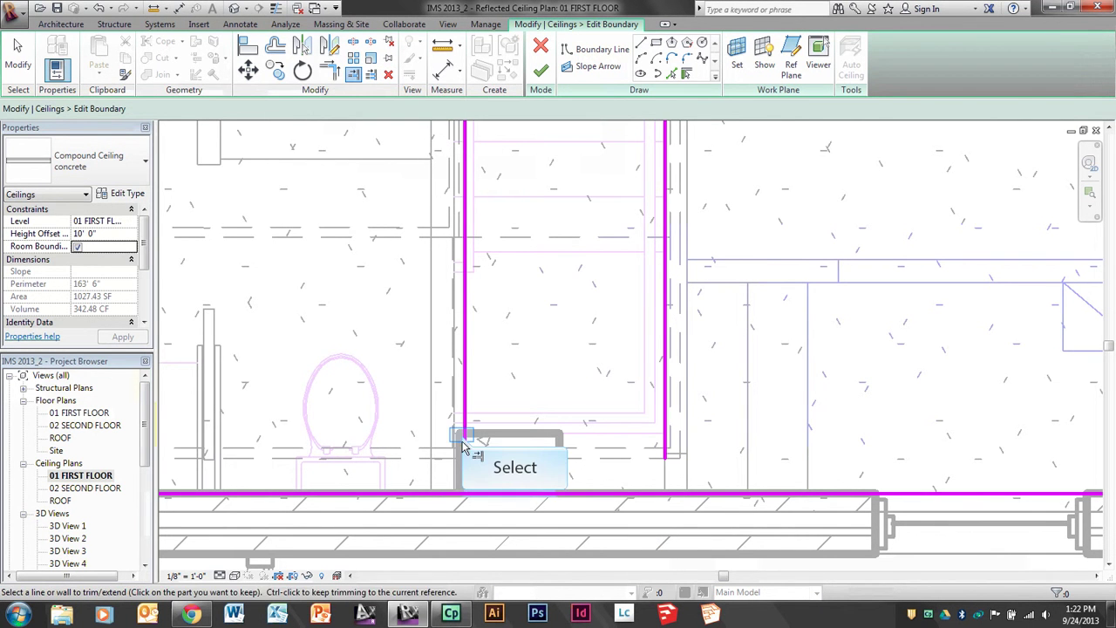
pyautogui.click(661, 442)
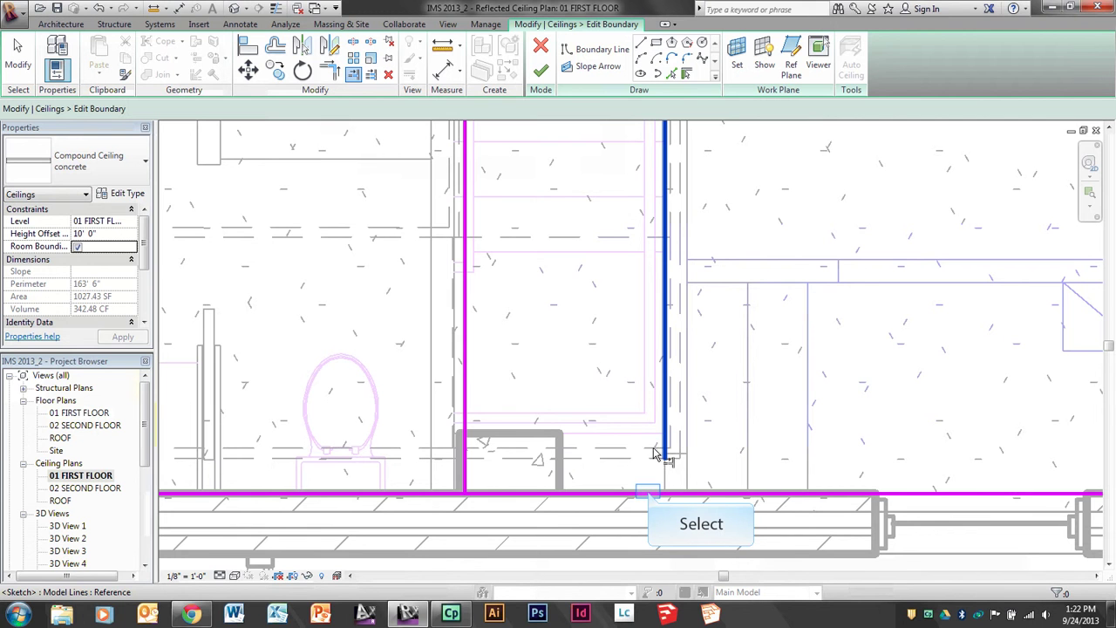
pyautogui.click(653, 494)
pyautogui.hotkey('ctrl', 'z')
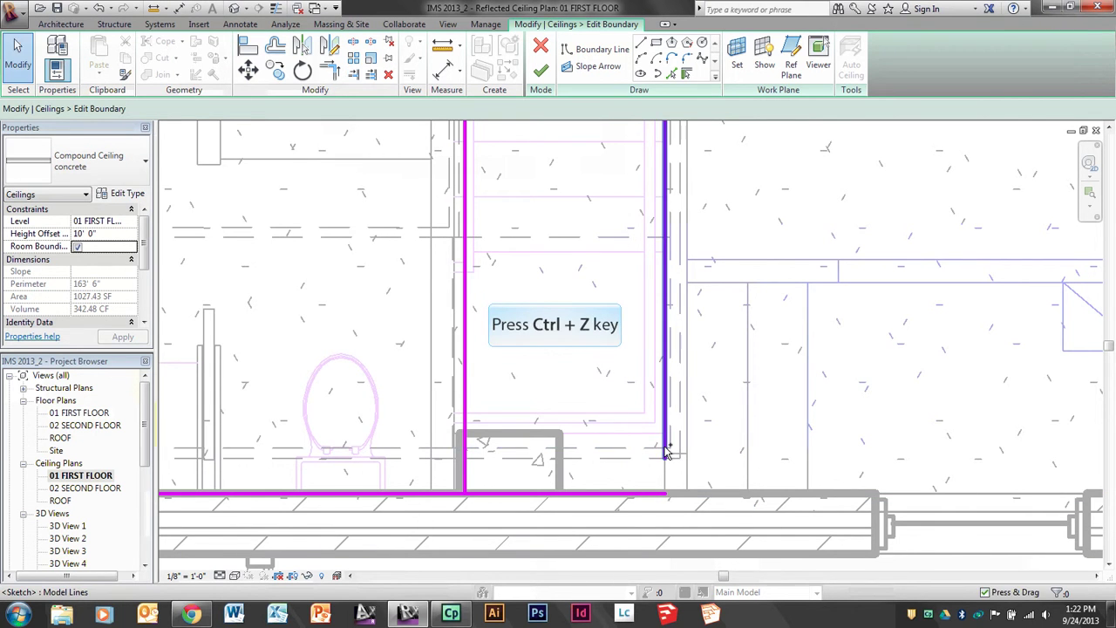
pyautogui.click(355, 76)
pyautogui.click(692, 494)
pyautogui.click(662, 449)
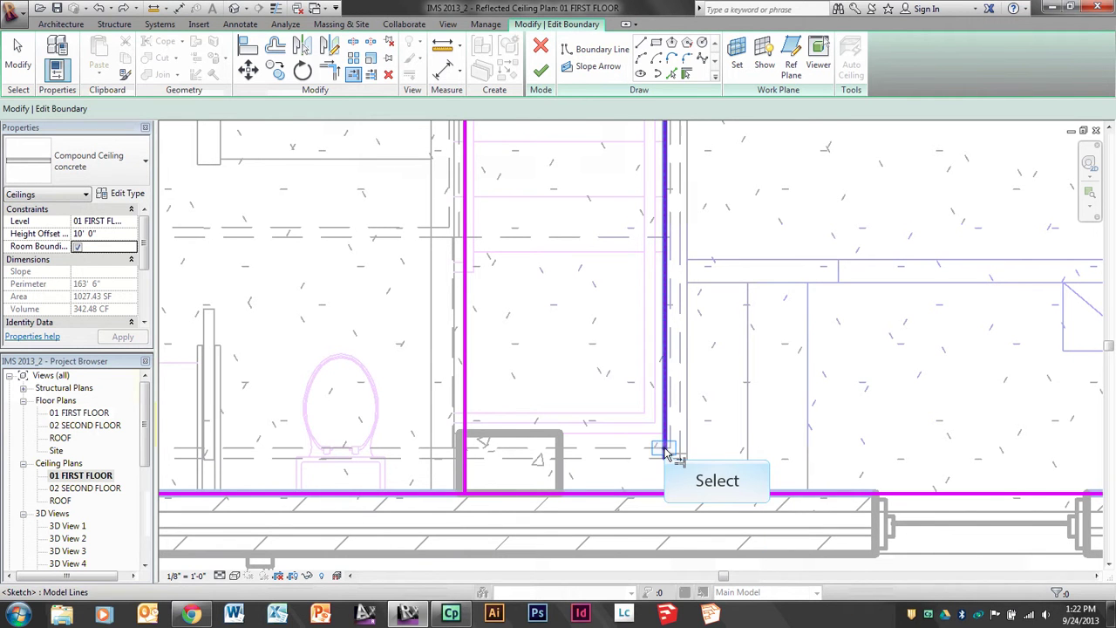
# Split the exterior wall boundary line between the two long lines of the stair opening
pyautogui.press('s')
pyautogui.press('l')
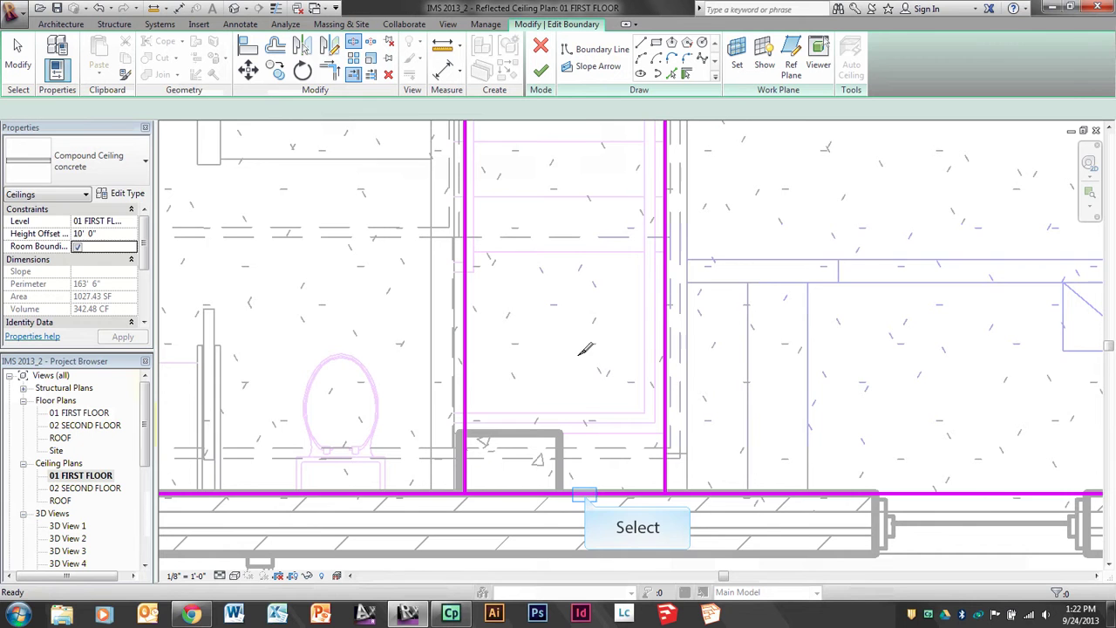
pyautogui.click(586, 493)
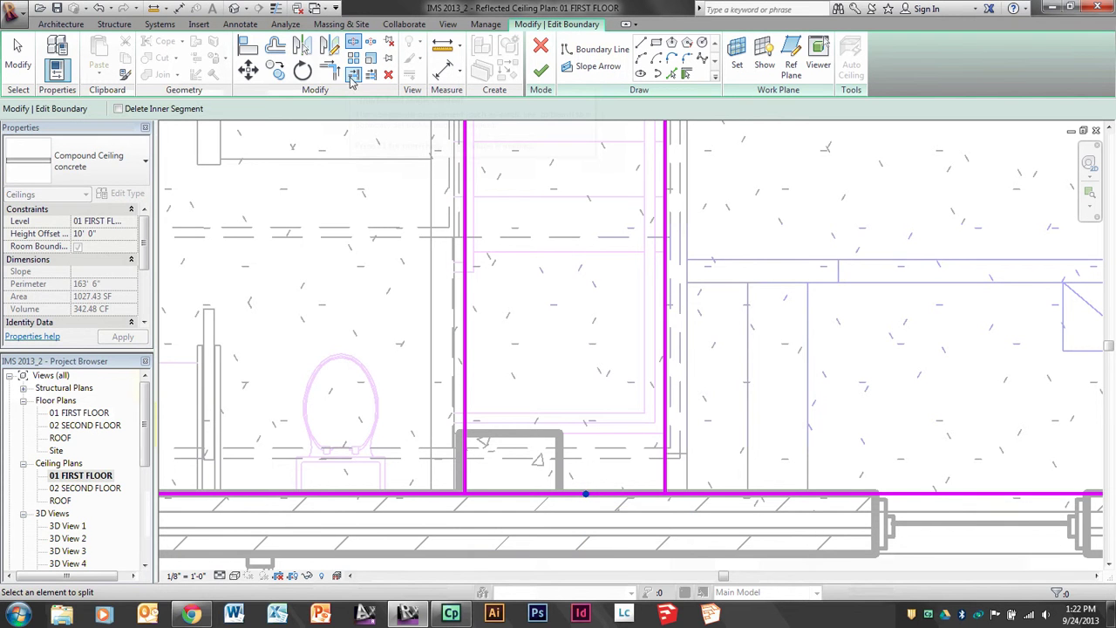
pyautogui.press('Escape')
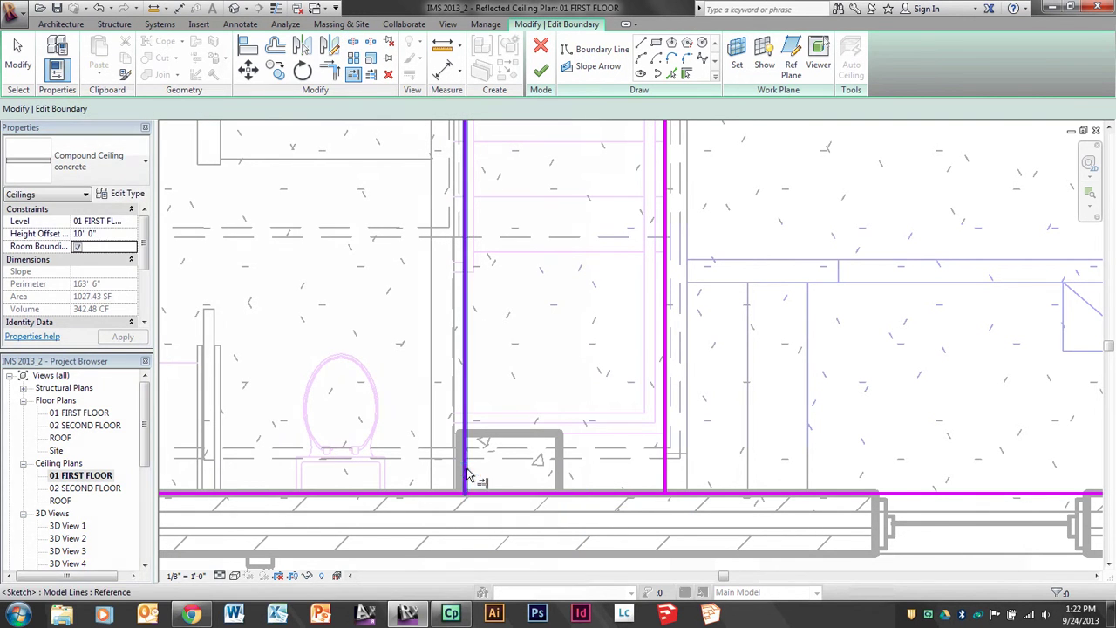
# Trim both split boundary segments back to the stair opening's long lines so the sketch forms one continuous loop
pyautogui.click(429, 495)
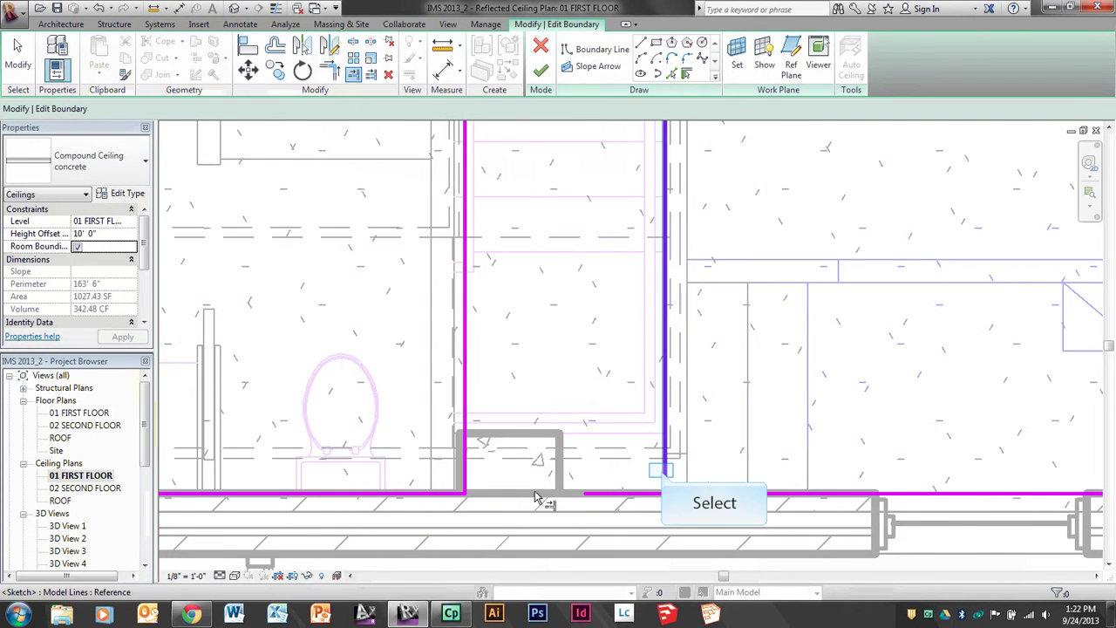
pyautogui.click(662, 471)
pyautogui.click(700, 493)
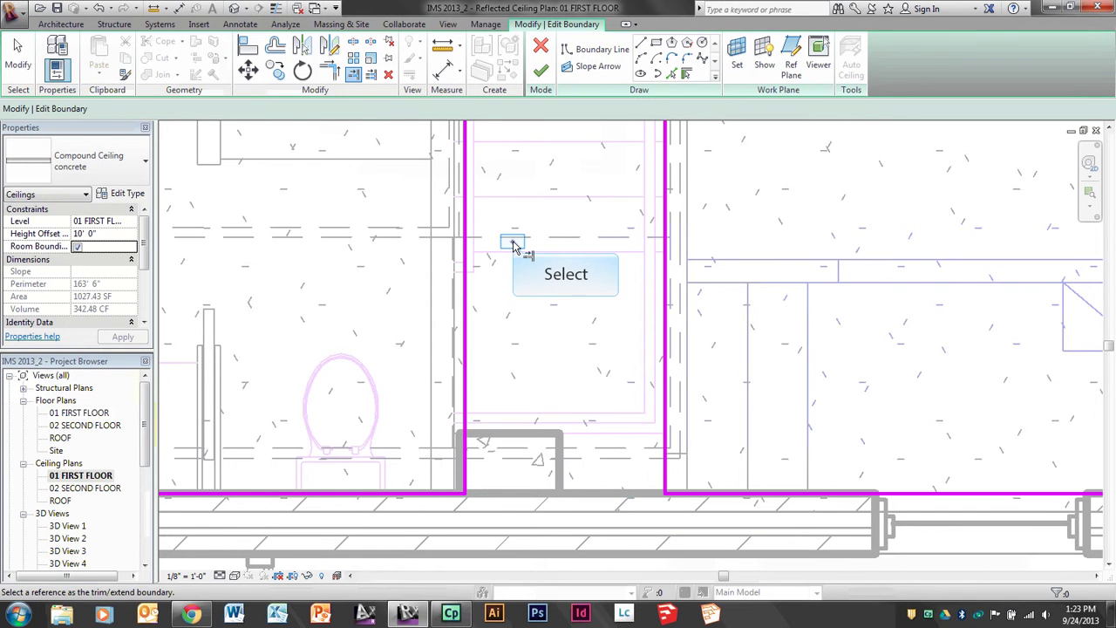
# Move the opening's short line near the 2ND FLOOR HALL about 8 inches toward the exterior wall, onto the first stair tread line
pyautogui.moveTo(513, 242); pyautogui.dragTo(630, 517, button='middle')
pyautogui.scroll(-1, 626, 515)
pyautogui.moveTo(656, 296); pyautogui.dragTo(562, 513, button='middle')
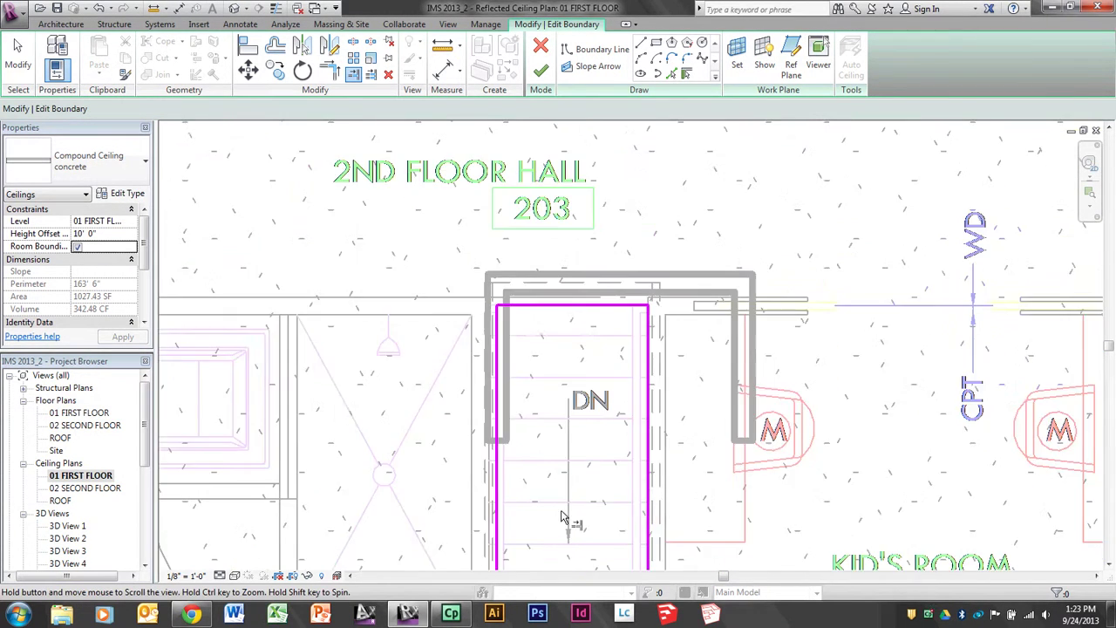
pyautogui.press('Escape')
pyautogui.click(573, 307)
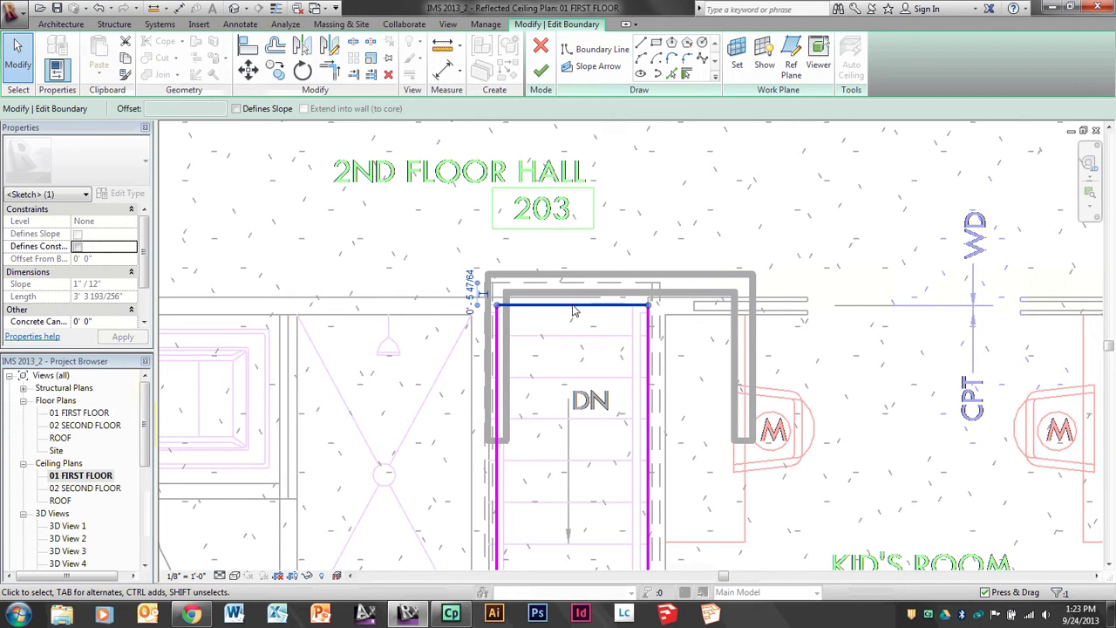
pyautogui.moveTo(573, 310); pyautogui.dragTo(708, 337)
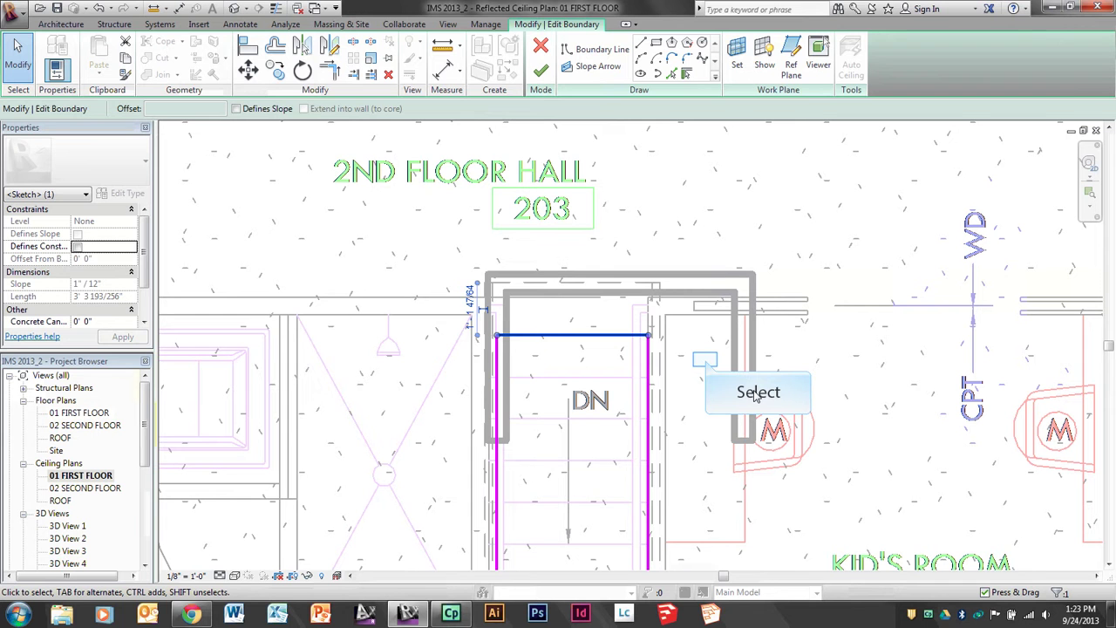
pyautogui.click(704, 359)
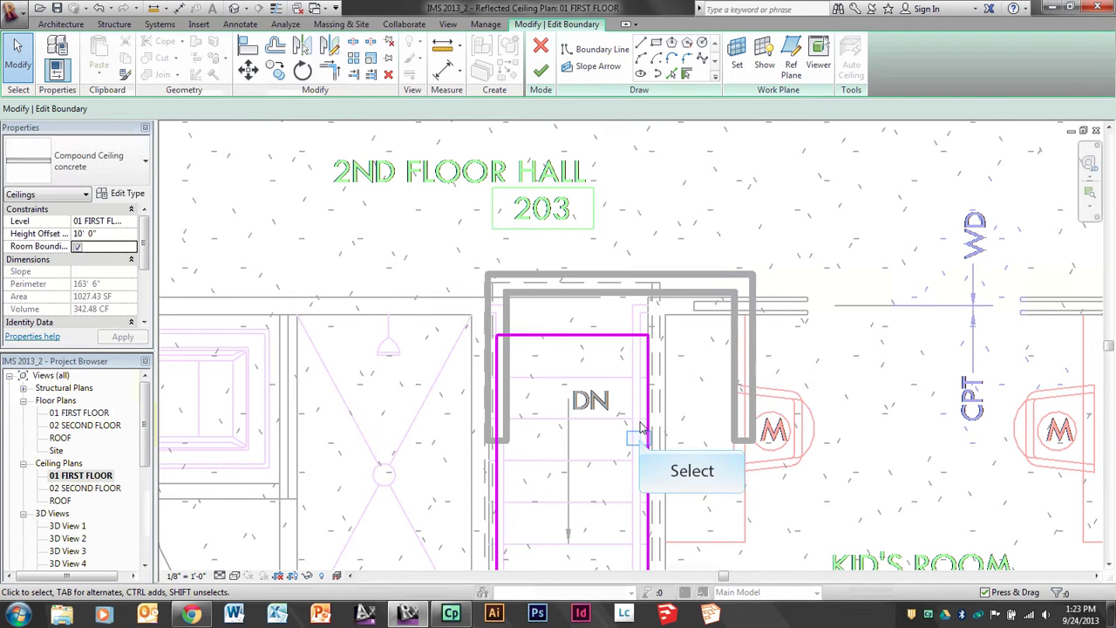
# Examine the revised opening boundary, checking the long line on the Master Bath side against the stair and wall lines
pyautogui.moveTo(639, 442); pyautogui.dragTo(566, 254, button='middle')
pyautogui.scroll(-3, 563, 320)
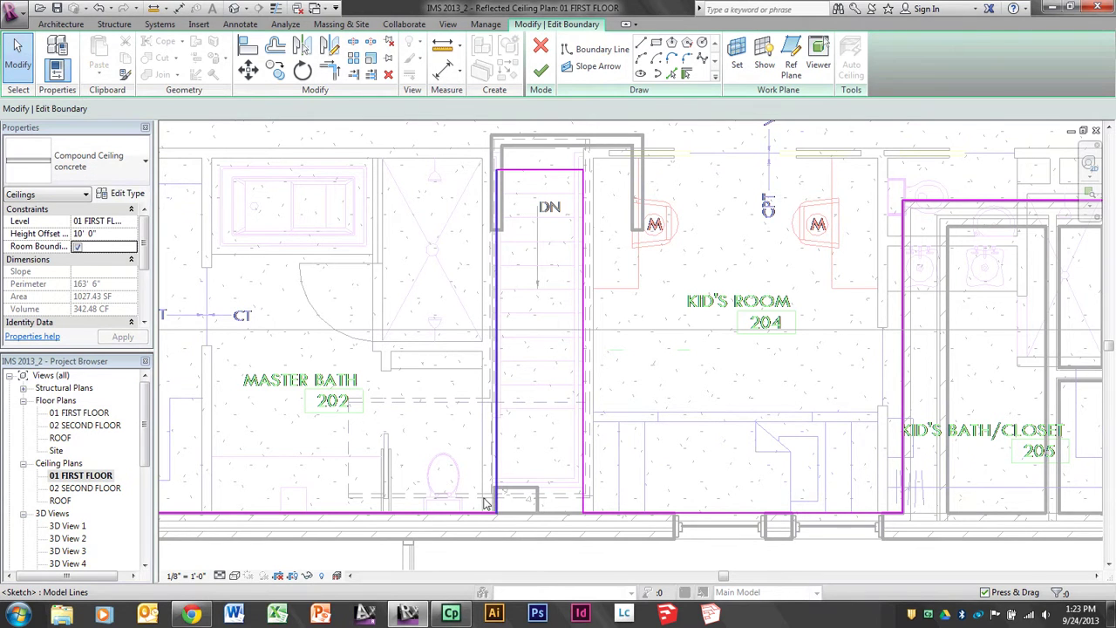
pyautogui.scroll(2, 485, 503)
pyautogui.click(503, 457)
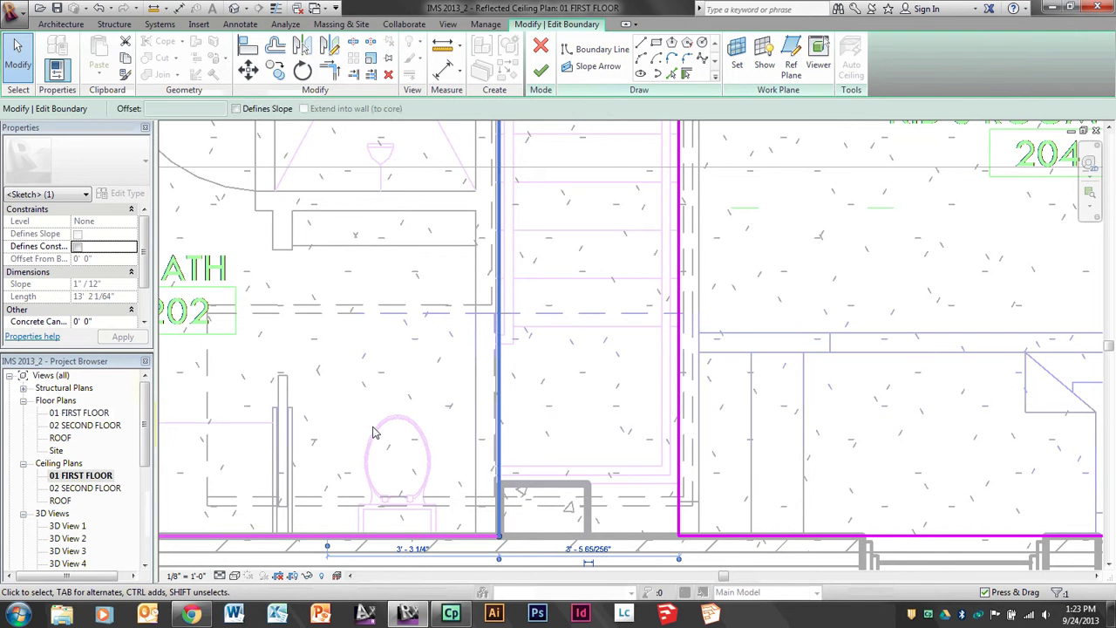
pyautogui.scroll(2, 374, 428)
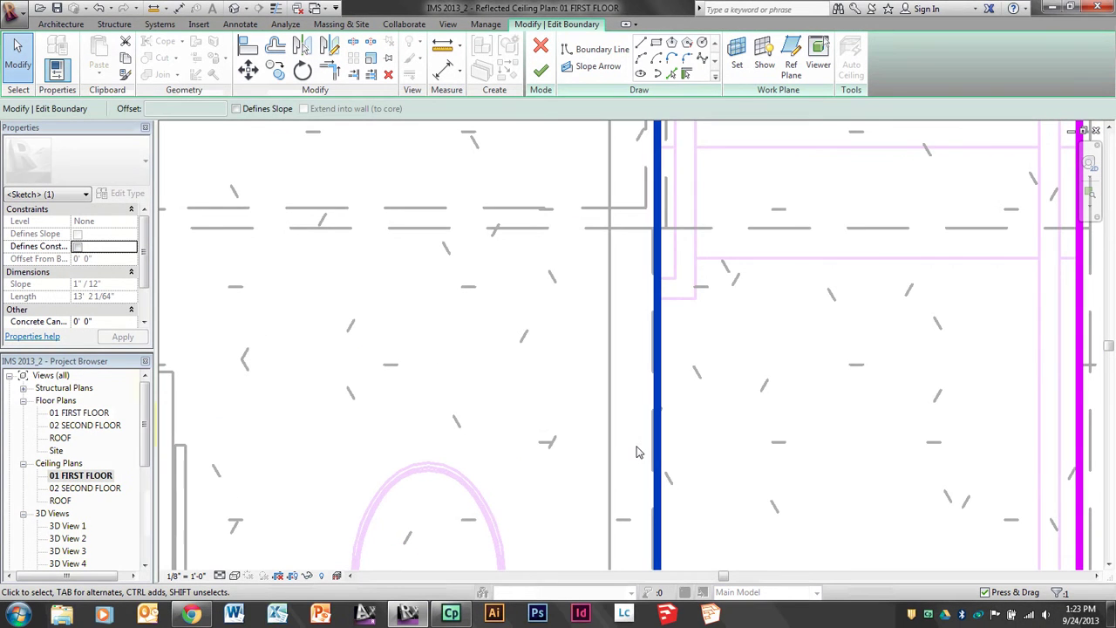
pyautogui.moveTo(642, 424); pyautogui.dragTo(404, 407, button='middle')
pyautogui.scroll(-2, 404, 406)
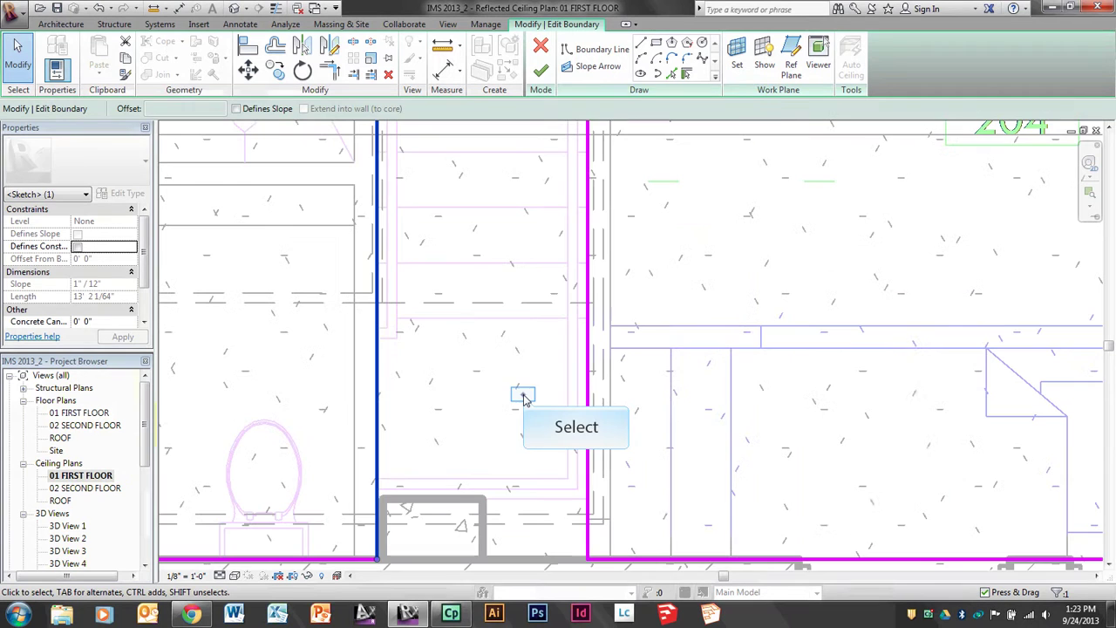
pyautogui.click(523, 397)
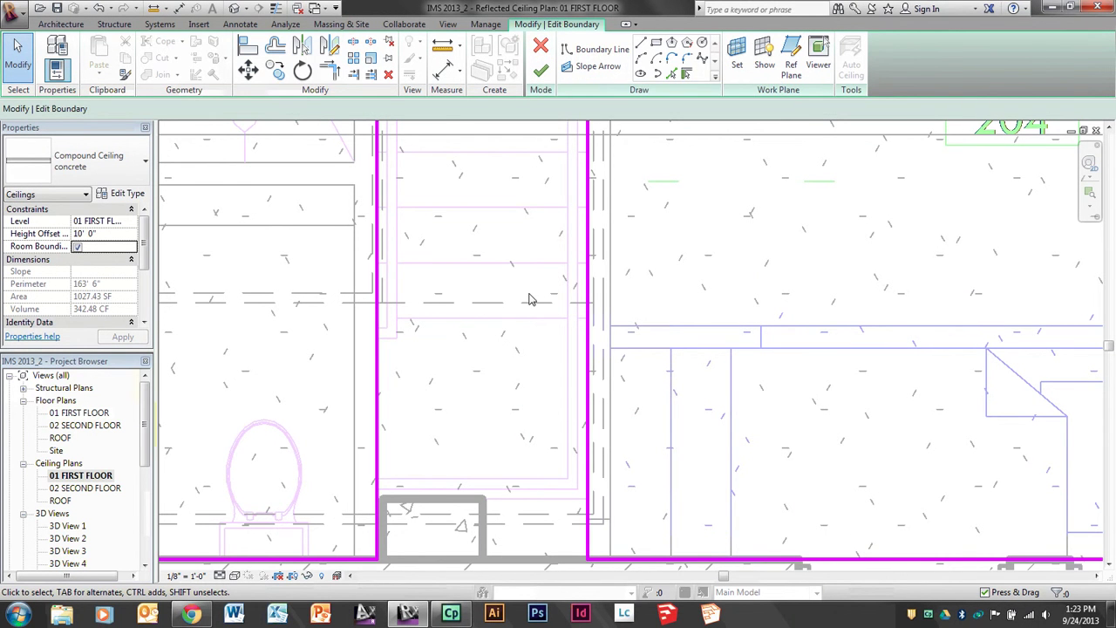
# Finish the concrete ceiling's boundary edit and clear the selection
pyautogui.click(535, 71)
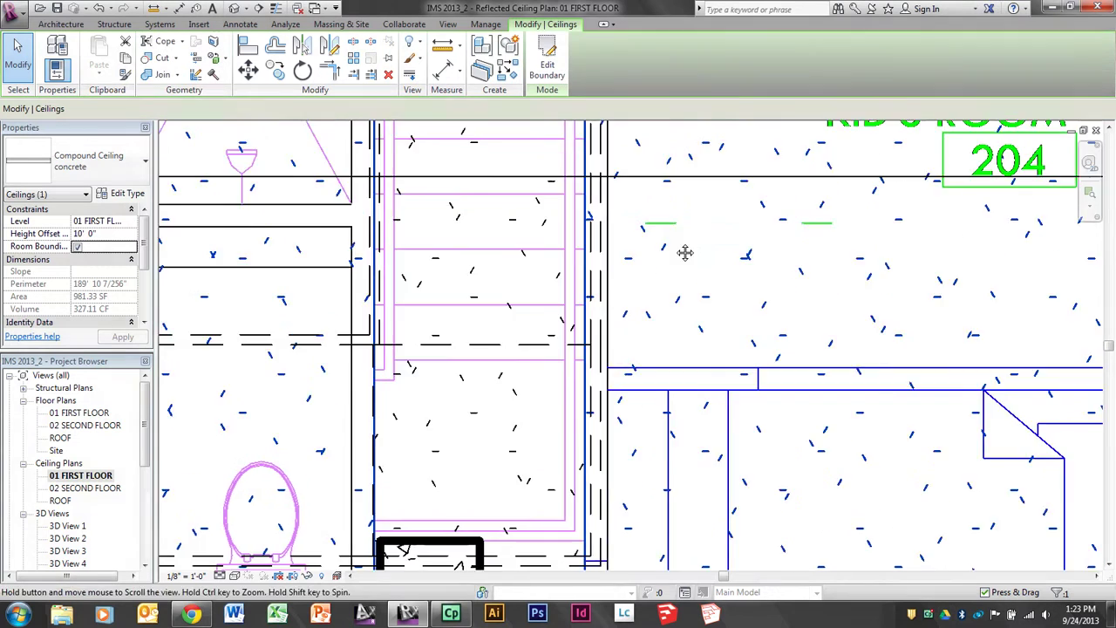
pyautogui.scroll(-3, 682, 250)
pyautogui.press('Escape')
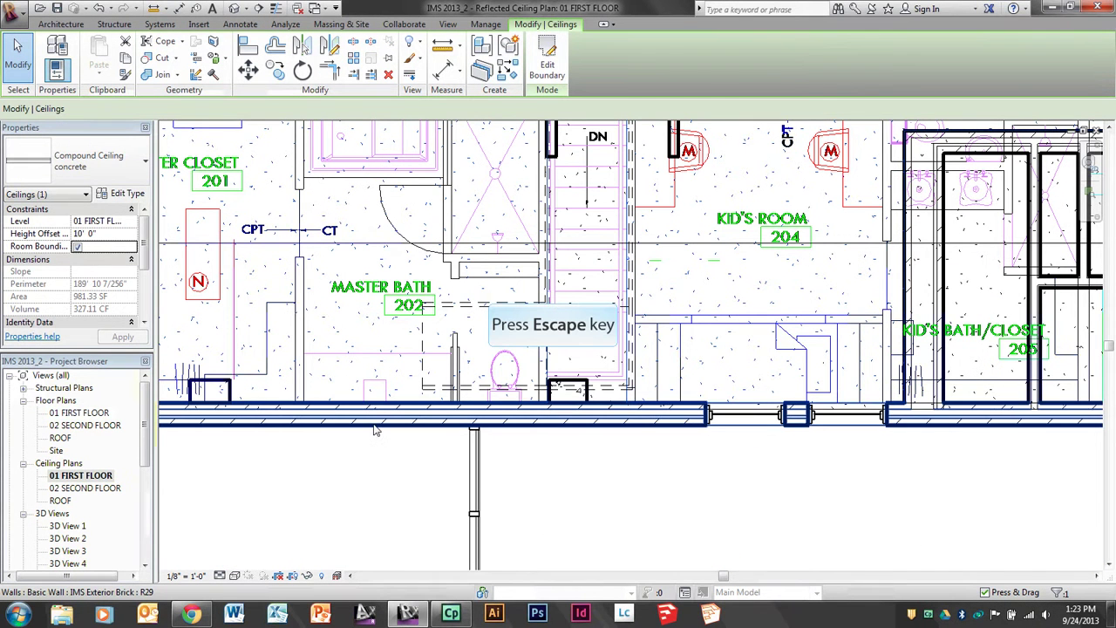
pyautogui.press('Escape')
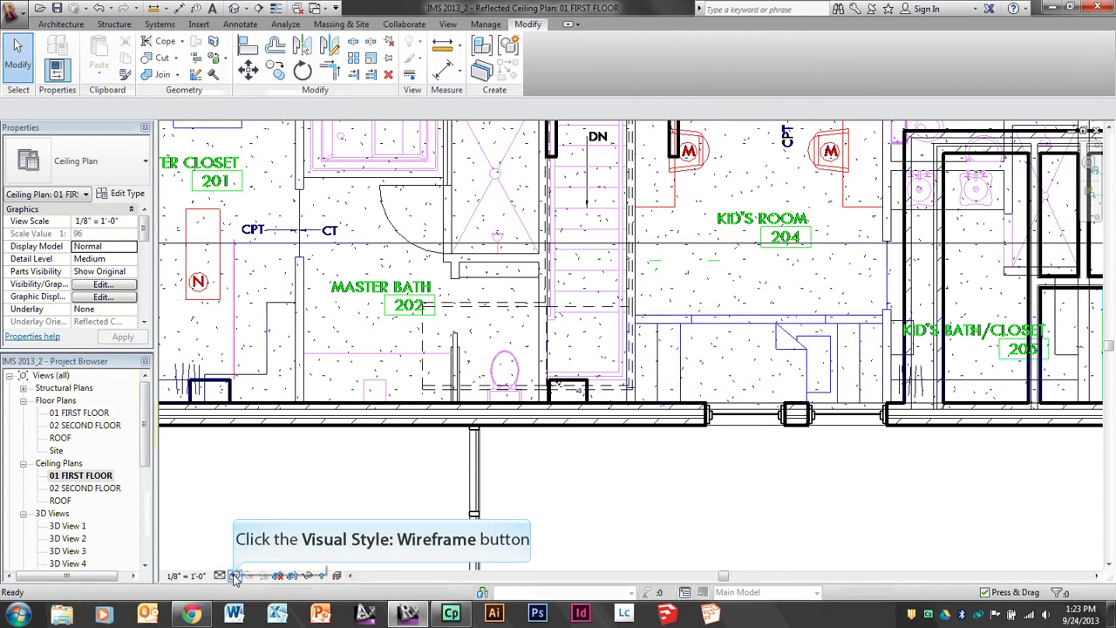
# Switch the first-floor reflected ceiling plan to the Shaded visual style to check the stair opening
pyautogui.click(234, 576)
pyautogui.click(272, 493)
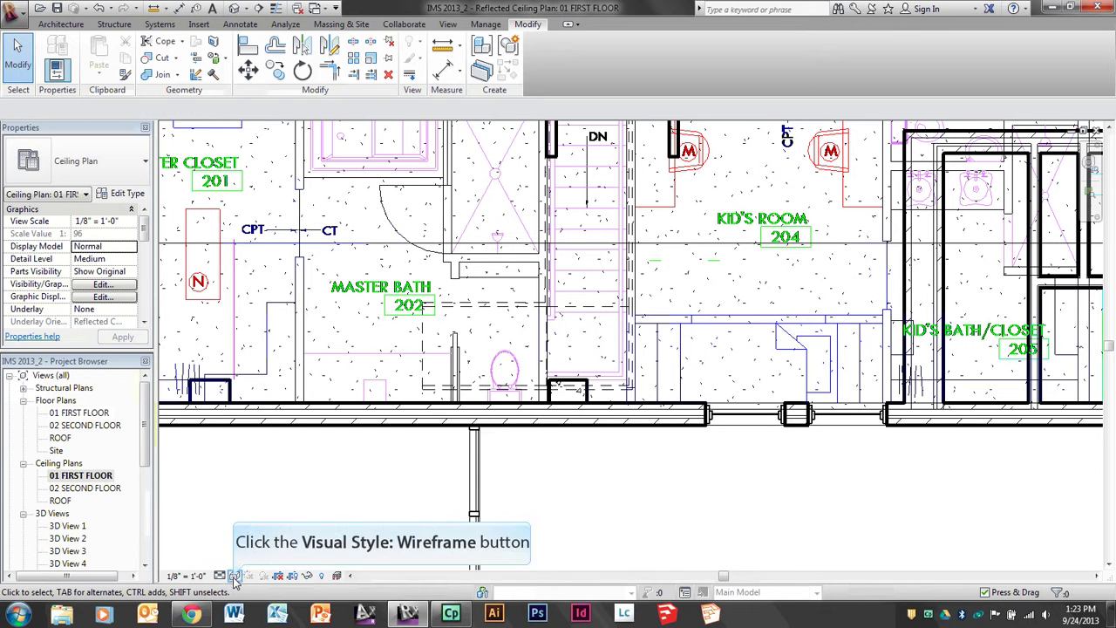
pyautogui.click(234, 575)
pyautogui.click(253, 523)
pyautogui.moveTo(480, 382); pyautogui.dragTo(478, 426, button='middle')
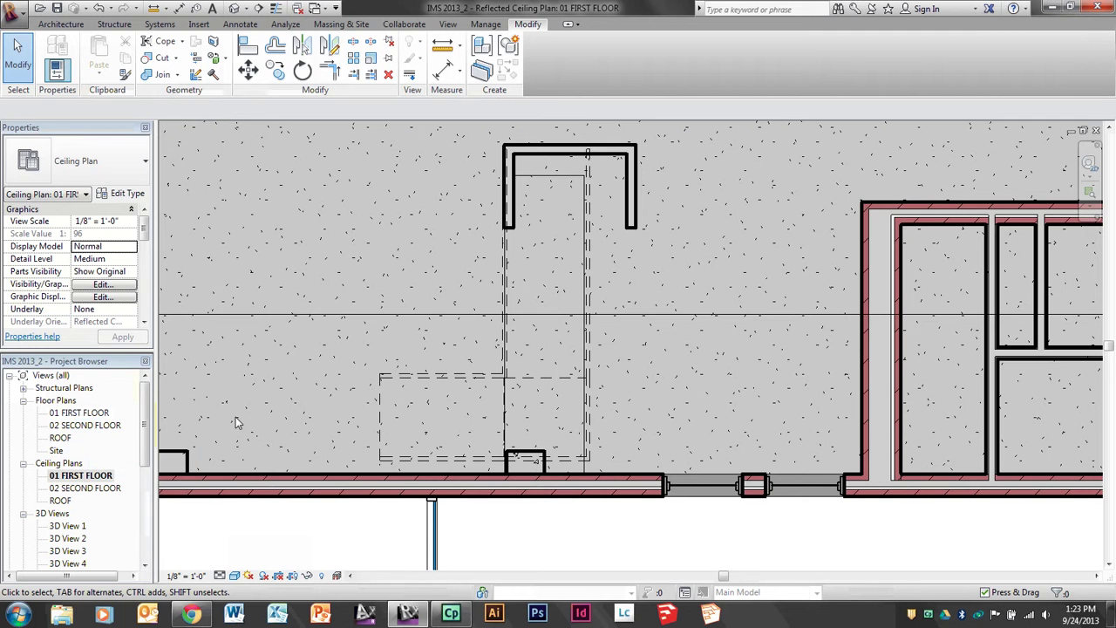
# Open the 02 SECOND FLOOR floor plan at the stair between Master Bath 202 and Kid's Room 204
pyautogui.doubleClick(88, 426)
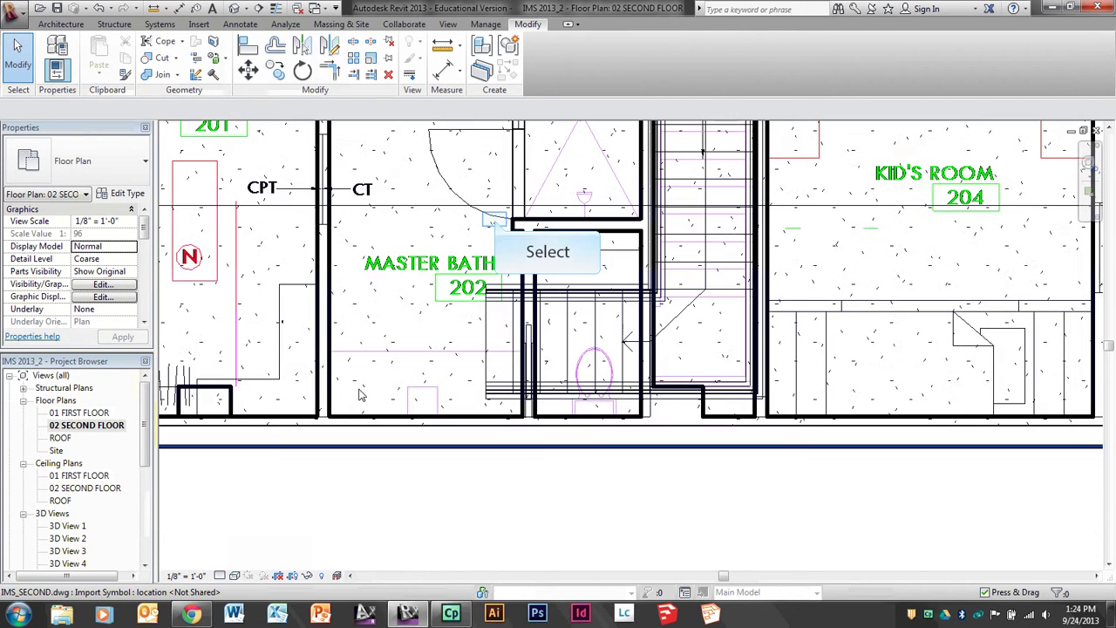
pyautogui.moveTo(491, 271); pyautogui.dragTo(276, 410, button='middle')
pyautogui.scroll(-3, 304, 366)
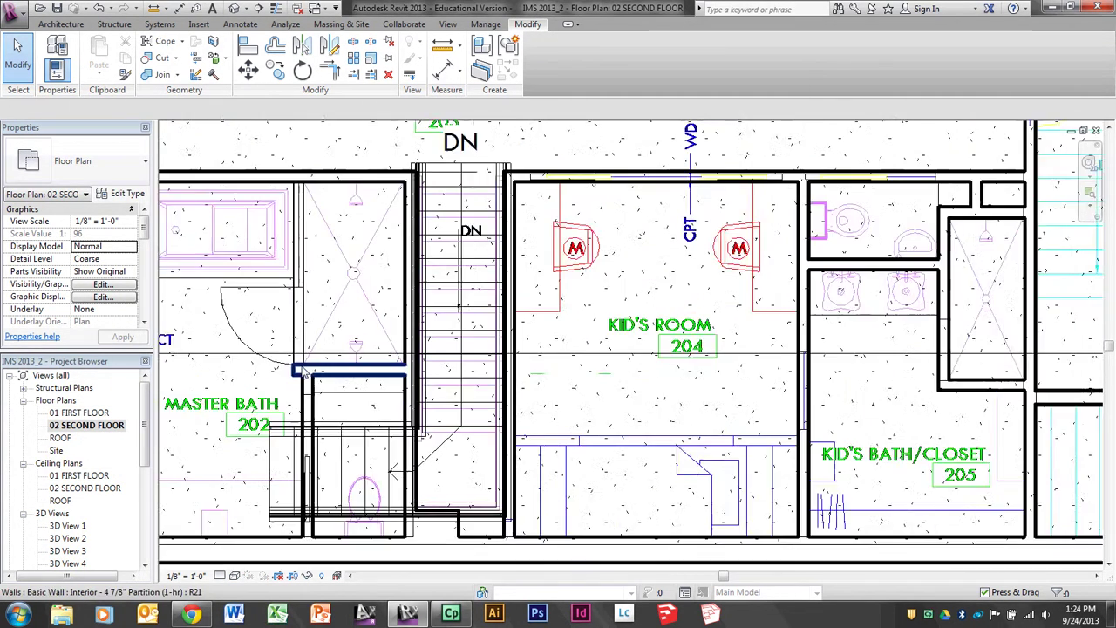
pyautogui.moveTo(429, 451); pyautogui.dragTo(484, 405, button='middle')
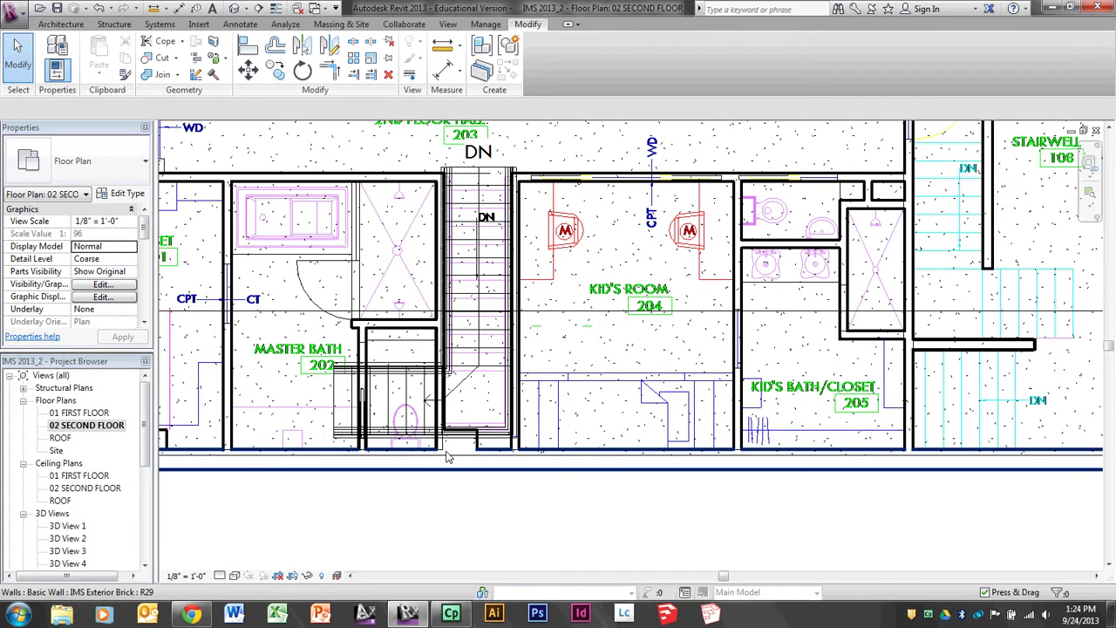
pyautogui.scroll(2, 446, 457)
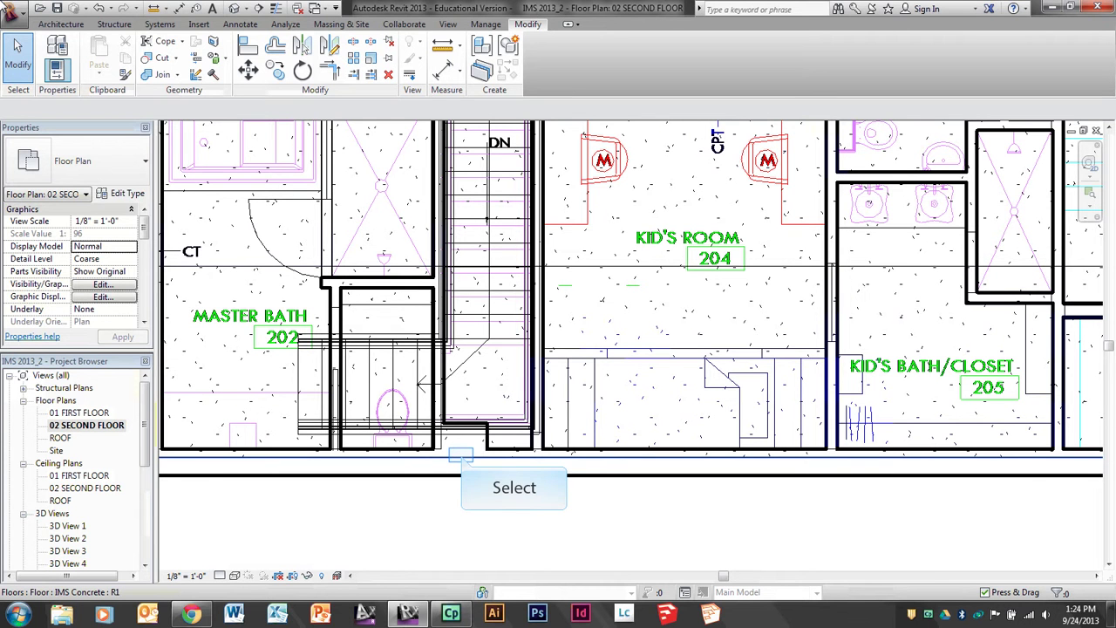
# Start editing the boundary of the second floor's IMS Concrete floor
pyautogui.click(463, 463)
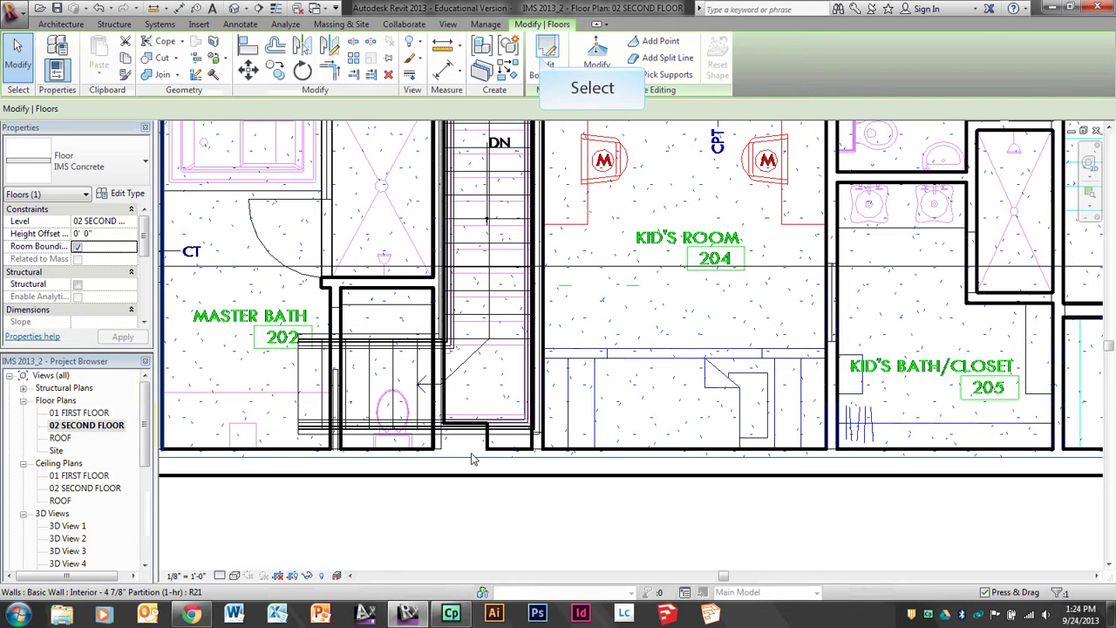
pyautogui.click(546, 61)
pyautogui.moveTo(518, 326); pyautogui.dragTo(514, 383, button='middle')
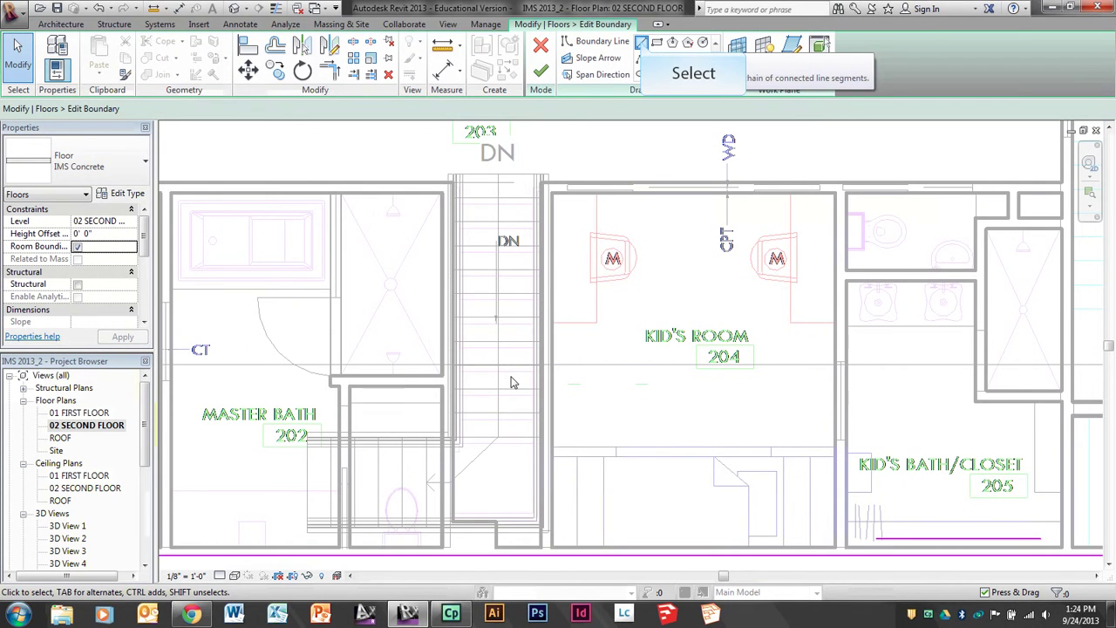
# Draw boundary lines along both long sides of the stair, about 14'-8" long, from its hall end to the exterior wall boundary
pyautogui.click(641, 43)
pyautogui.click(453, 176)
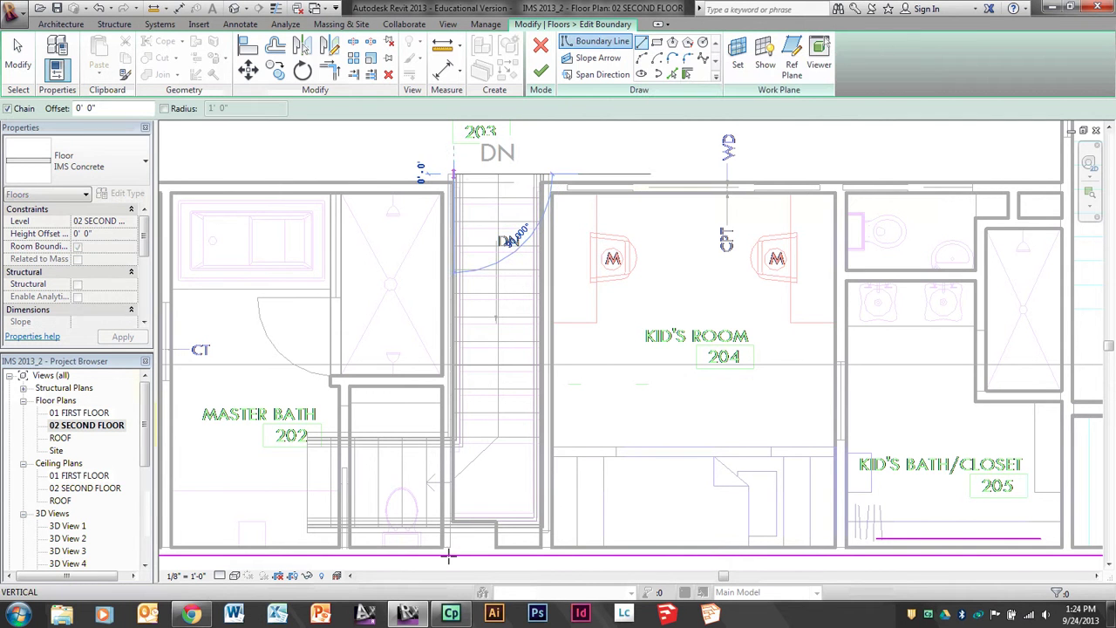
pyautogui.click(450, 556)
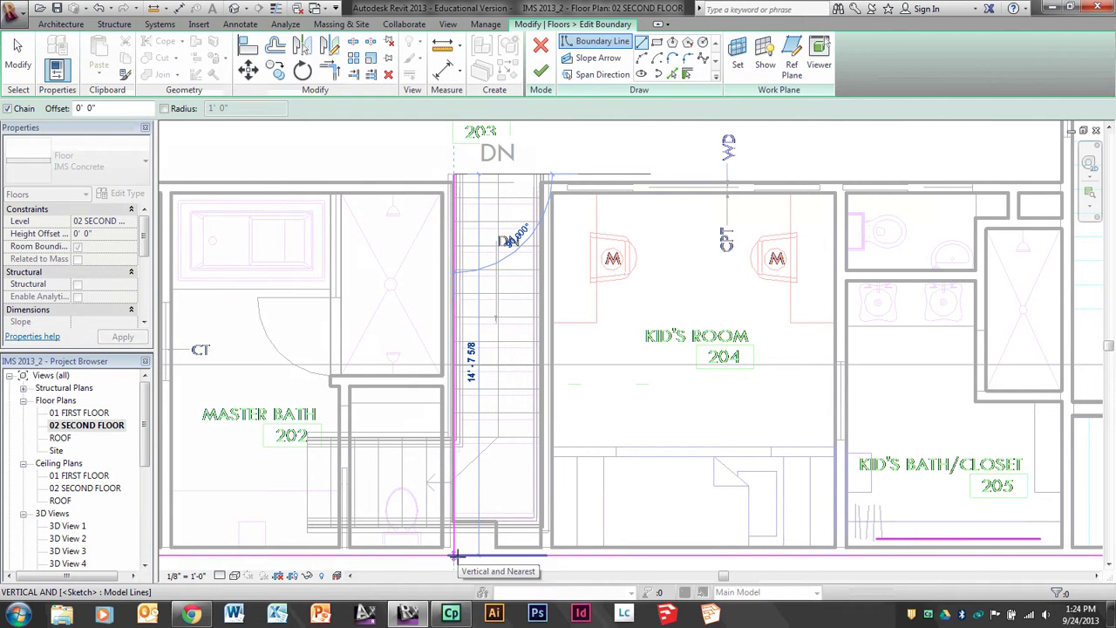
pyautogui.click(453, 555)
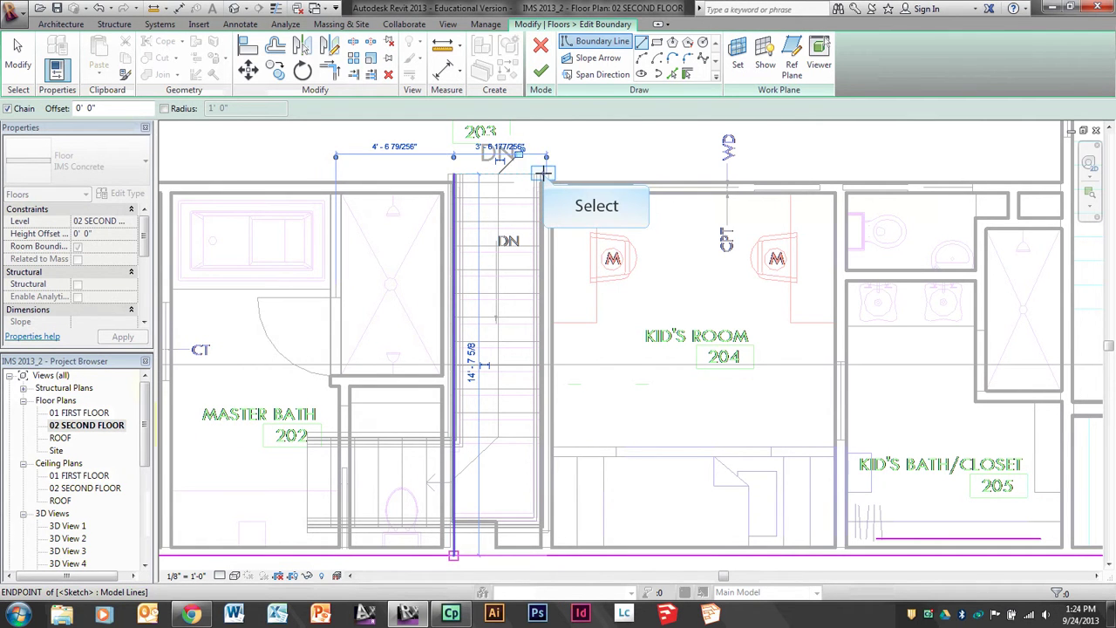
pyautogui.click(543, 173)
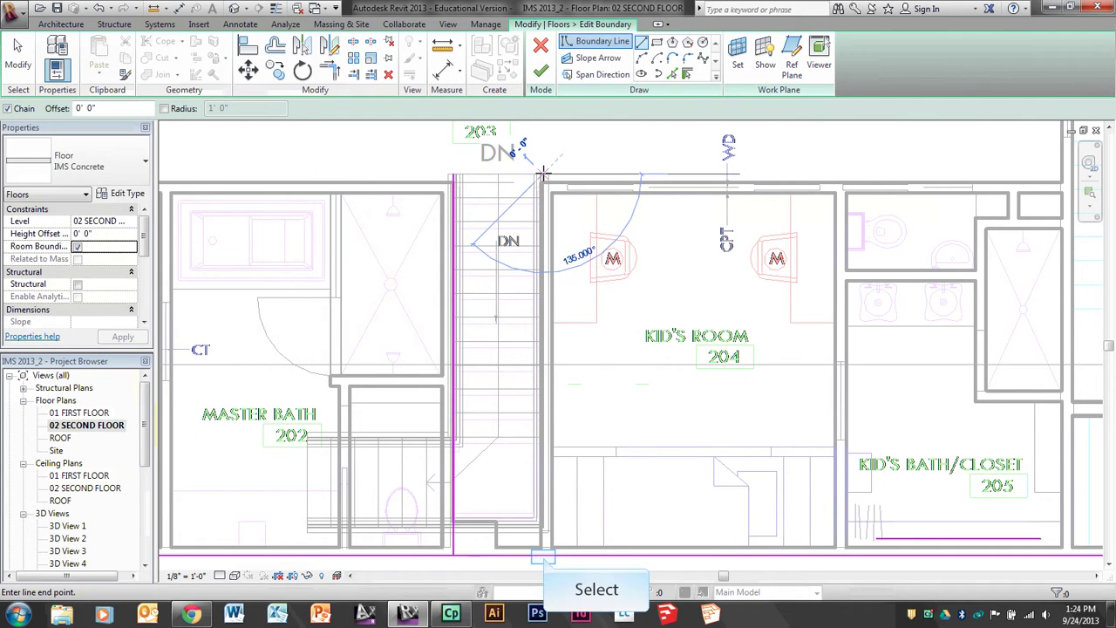
pyautogui.click(542, 556)
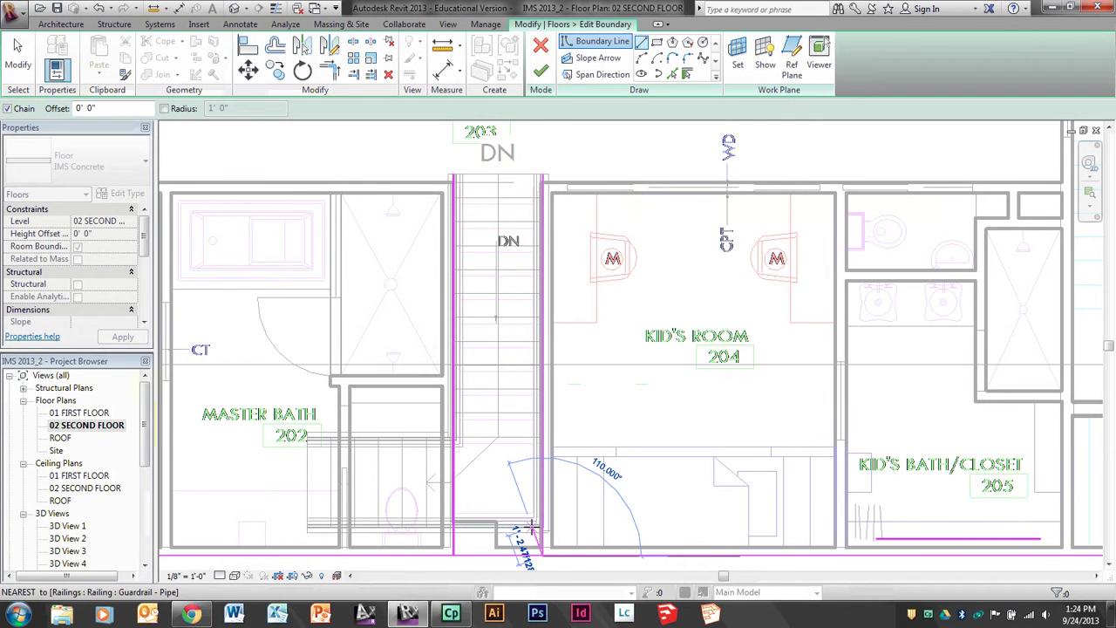
pyautogui.press('Escape')
pyautogui.press('Escape')
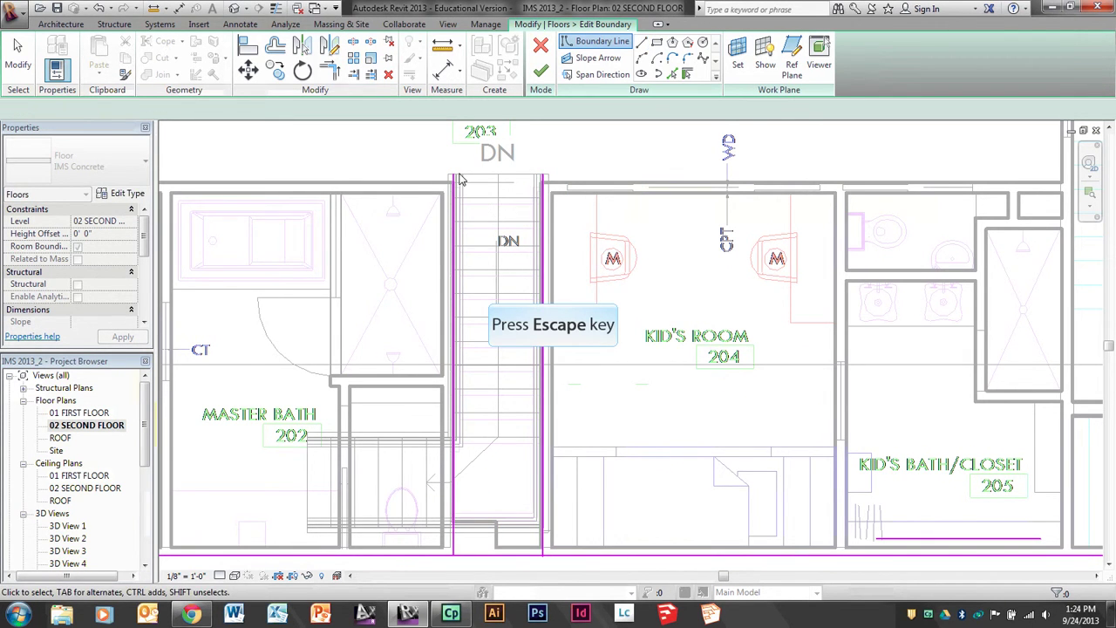
# Draw a short boundary line across the stair's 2ND FLOOR HALL end, joining the two long opening lines
pyautogui.scroll(3, 460, 179)
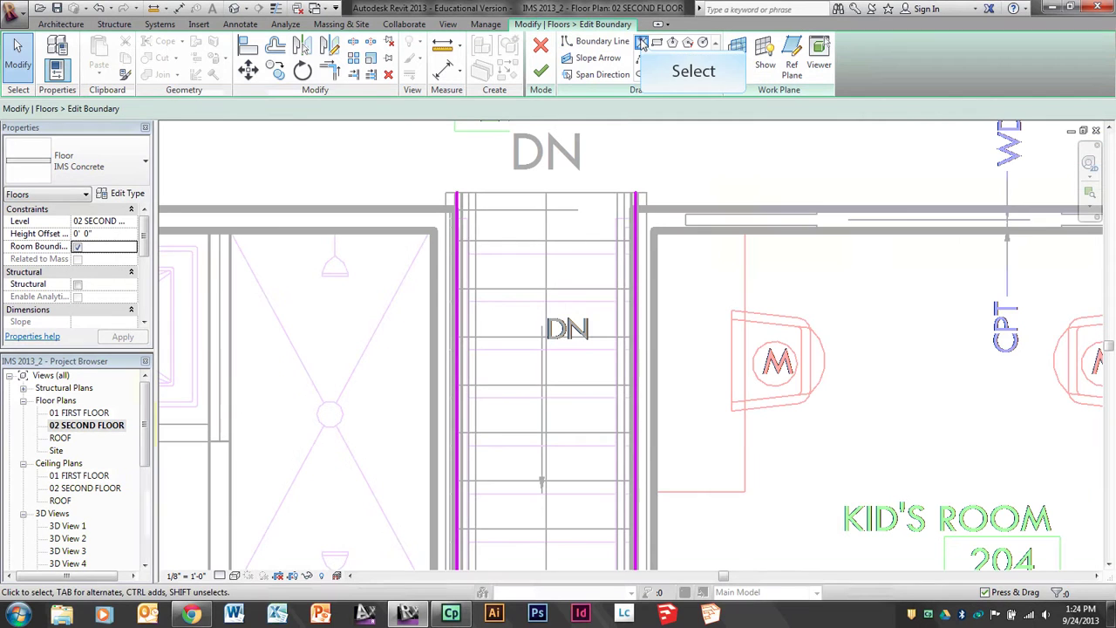
pyautogui.click(641, 43)
pyautogui.click(456, 193)
pyautogui.click(638, 192)
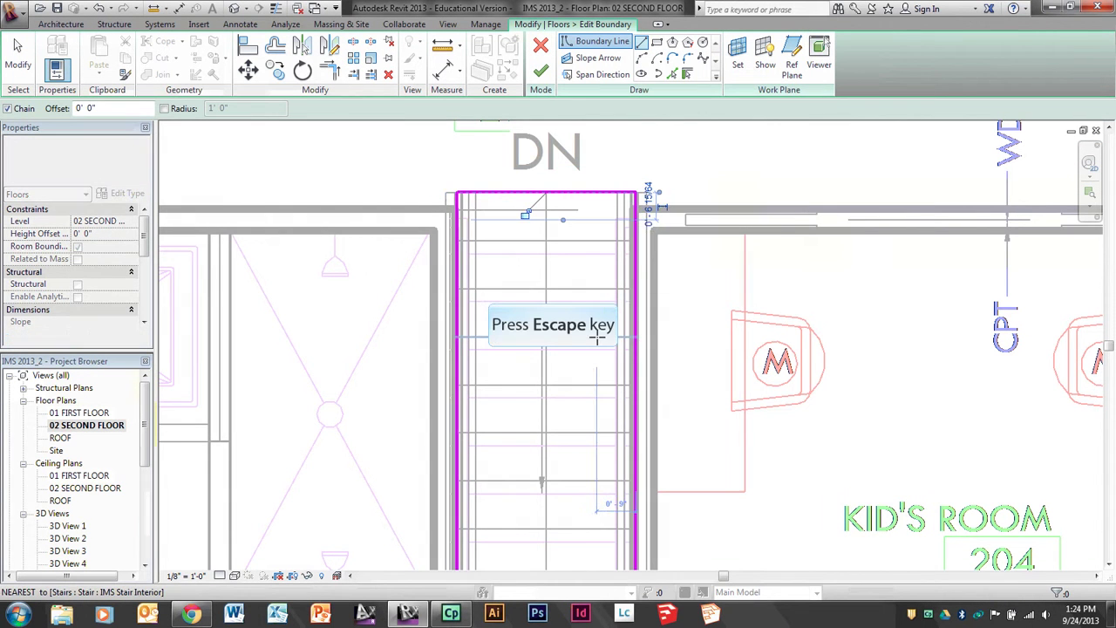
pyautogui.press('Escape')
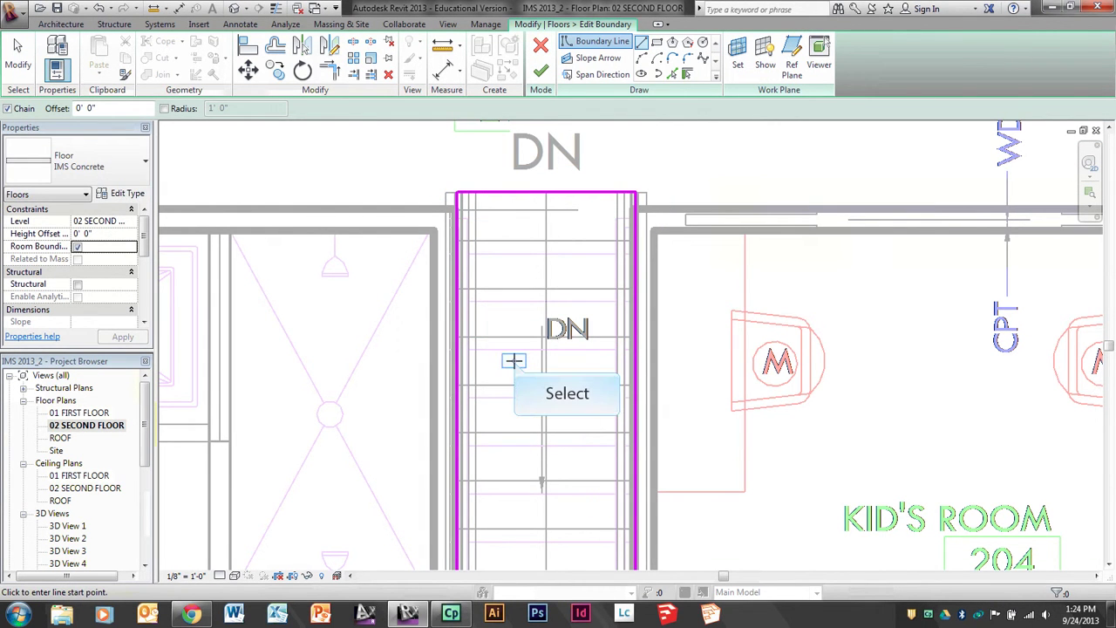
pyautogui.moveTo(491, 405); pyautogui.dragTo(518, 136, button='middle')
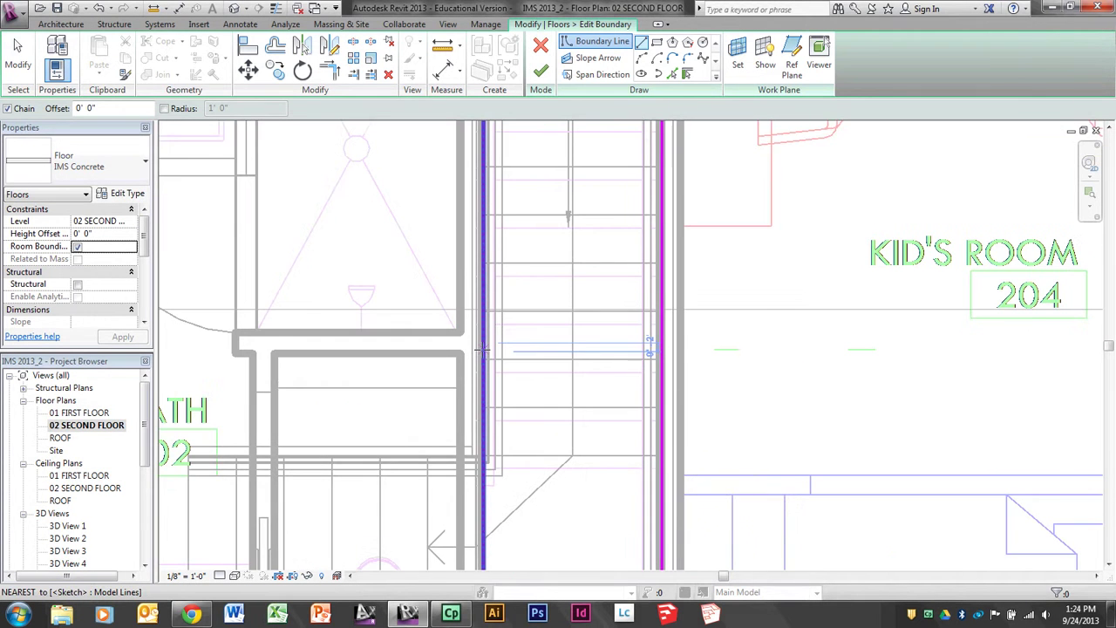
pyautogui.scroll(-1, 482, 343)
pyautogui.press('Escape')
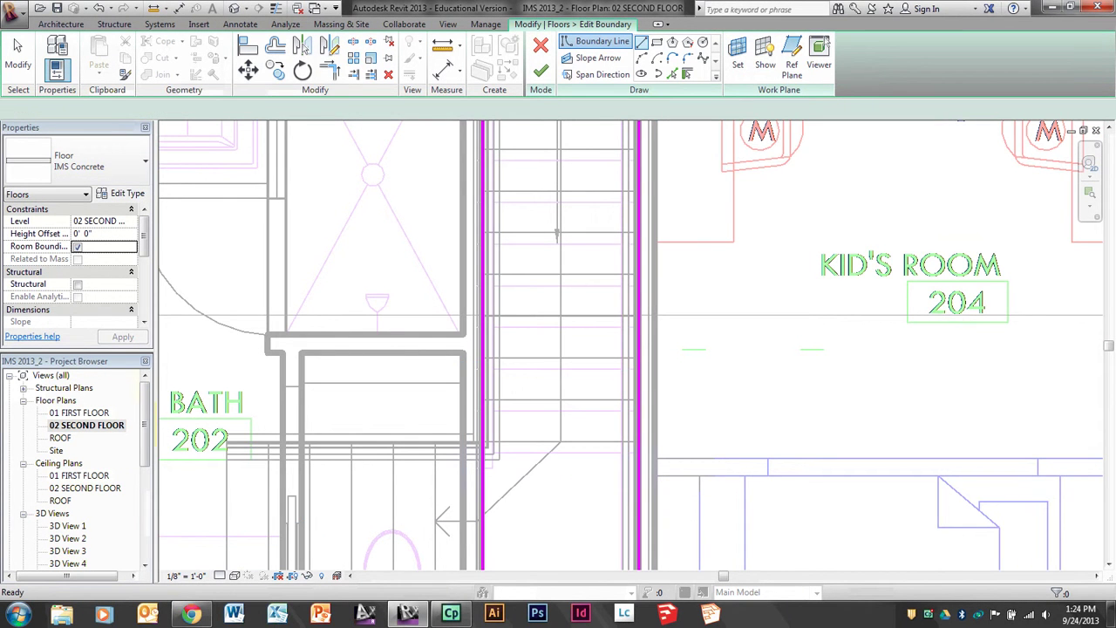
# Turn on Thin Lines display for checking the opening lines near the exterior wall
pyautogui.moveTo(518, 439); pyautogui.dragTo(529, 251, button='middle')
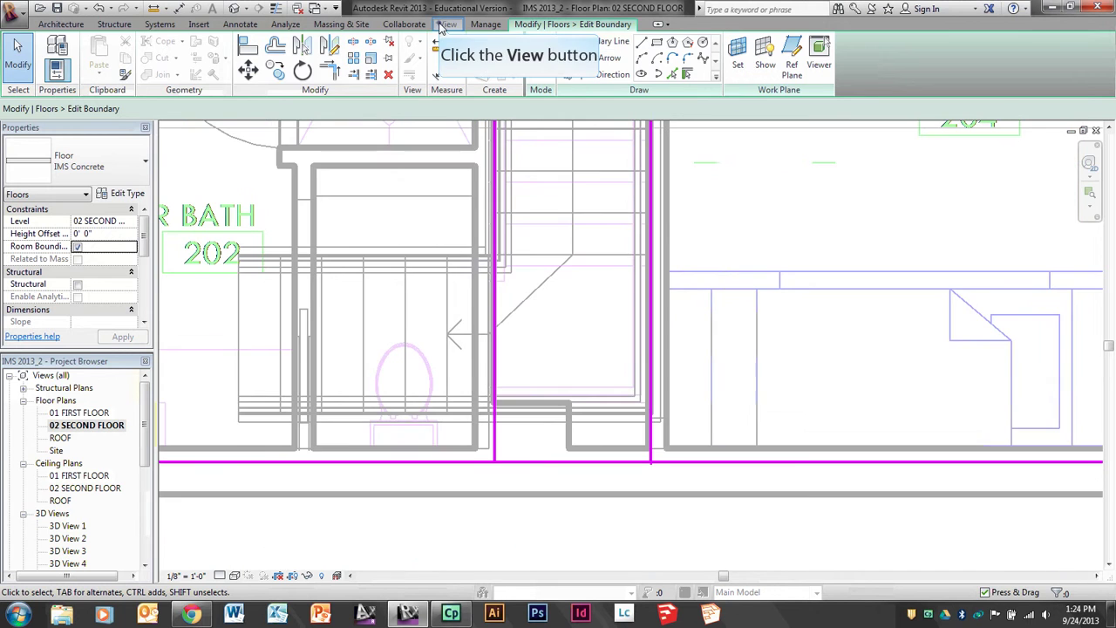
pyautogui.click(447, 24)
pyautogui.click(167, 63)
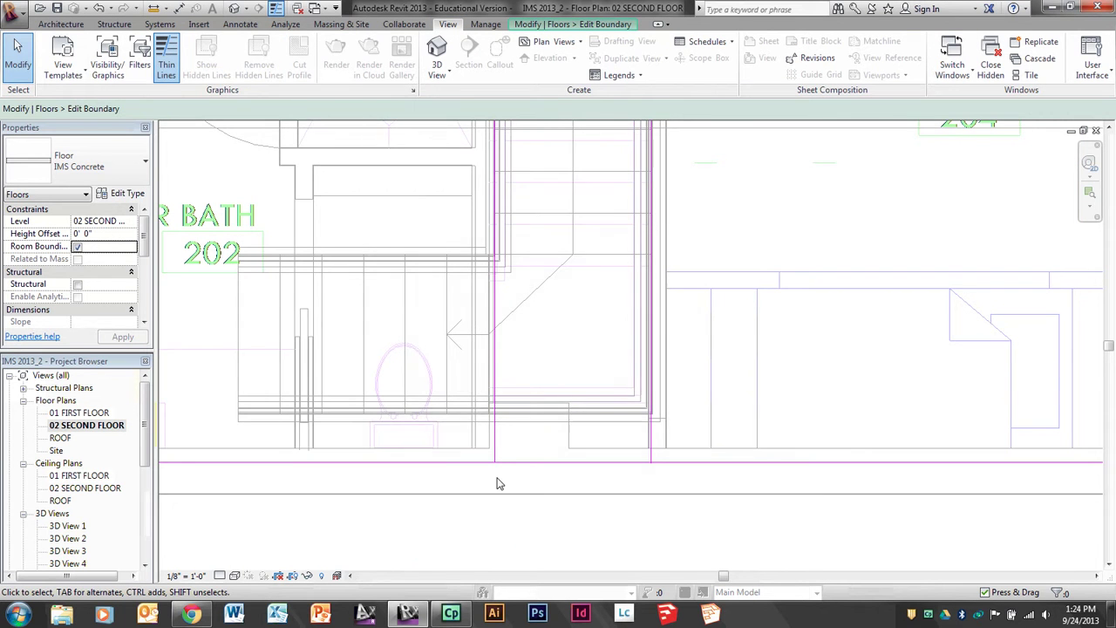
# Move both long opening lines slightly toward the Master Bath, onto the wall lines, spacing them about 3'-6" apart
pyautogui.scroll(3, 503, 479)
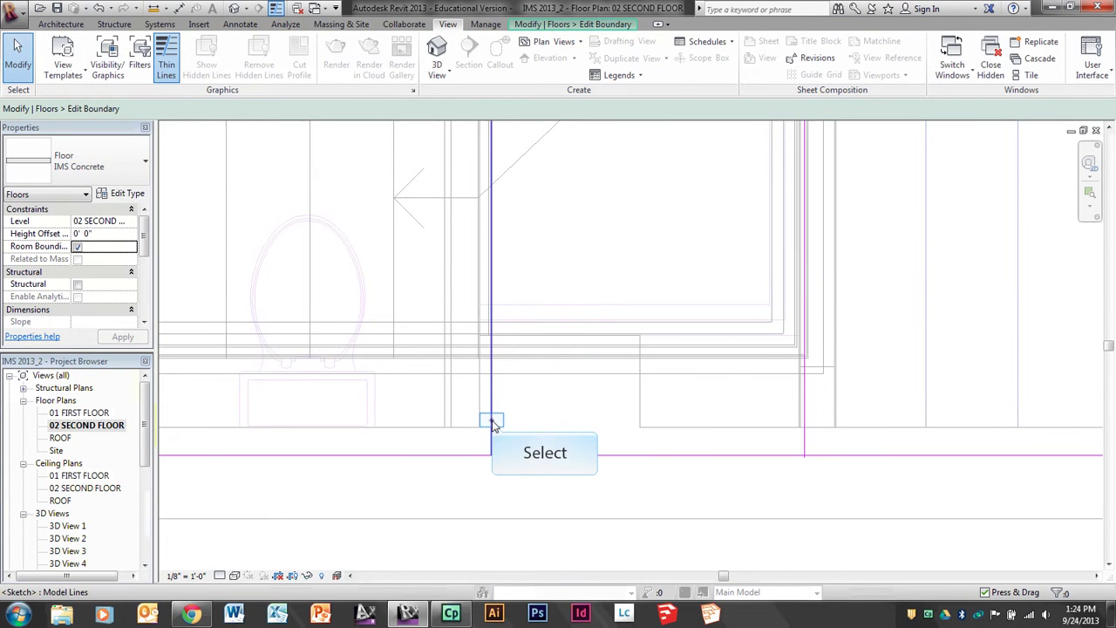
pyautogui.click(493, 422)
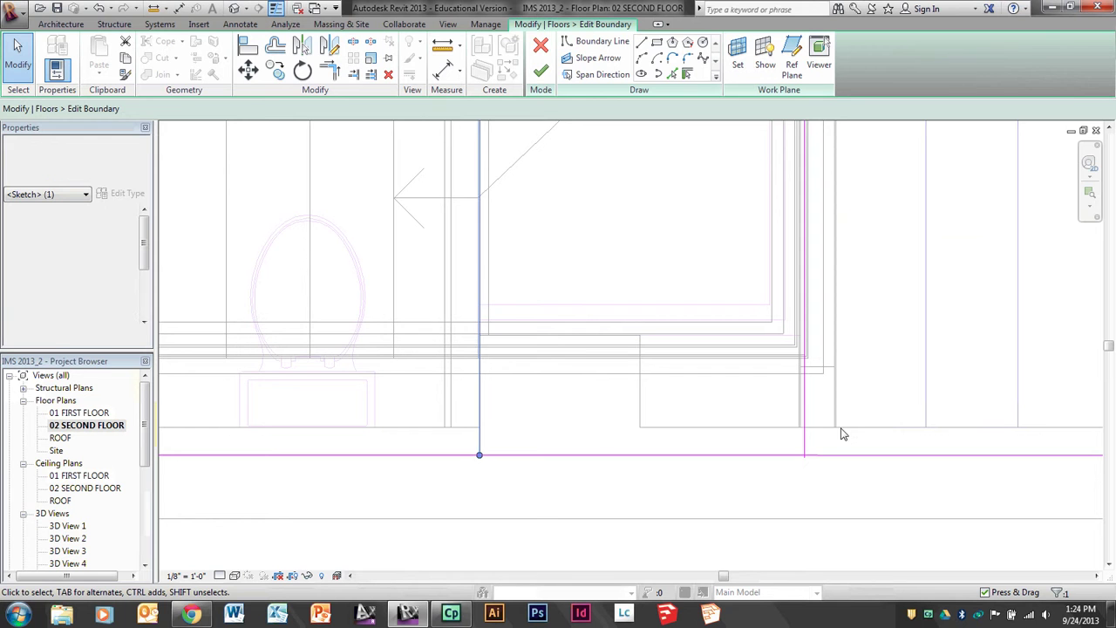
pyautogui.click(803, 447)
pyautogui.moveTo(750, 256); pyautogui.dragTo(645, 340, button='middle')
pyautogui.press('Left')
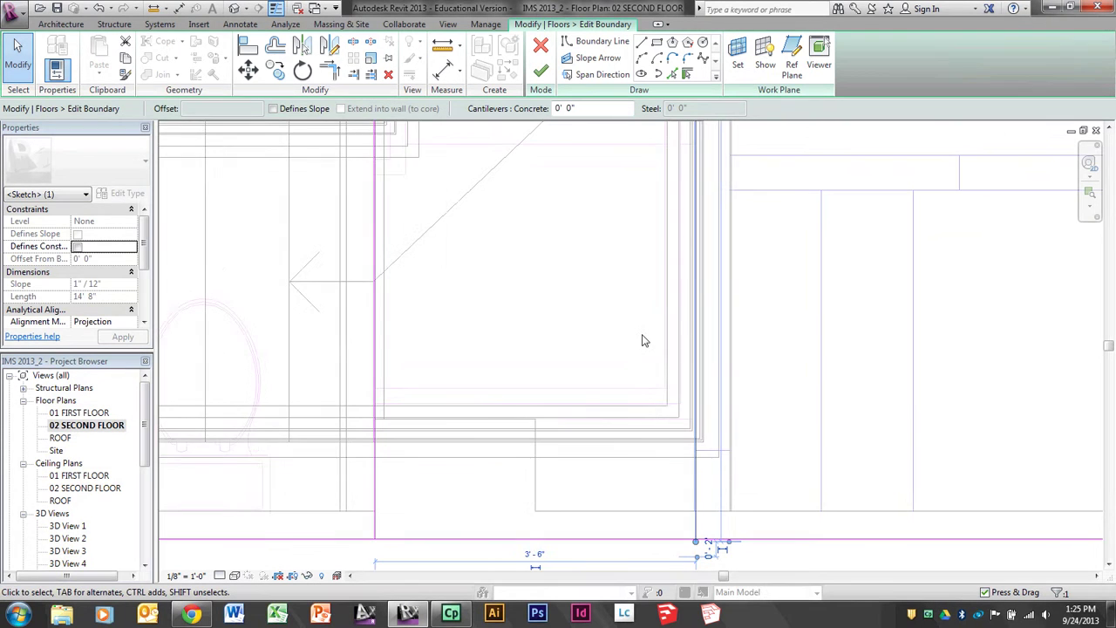
# Set the second-floor plan's visual style to Shaded
pyautogui.scroll(-2, 642, 341)
pyautogui.click(234, 576)
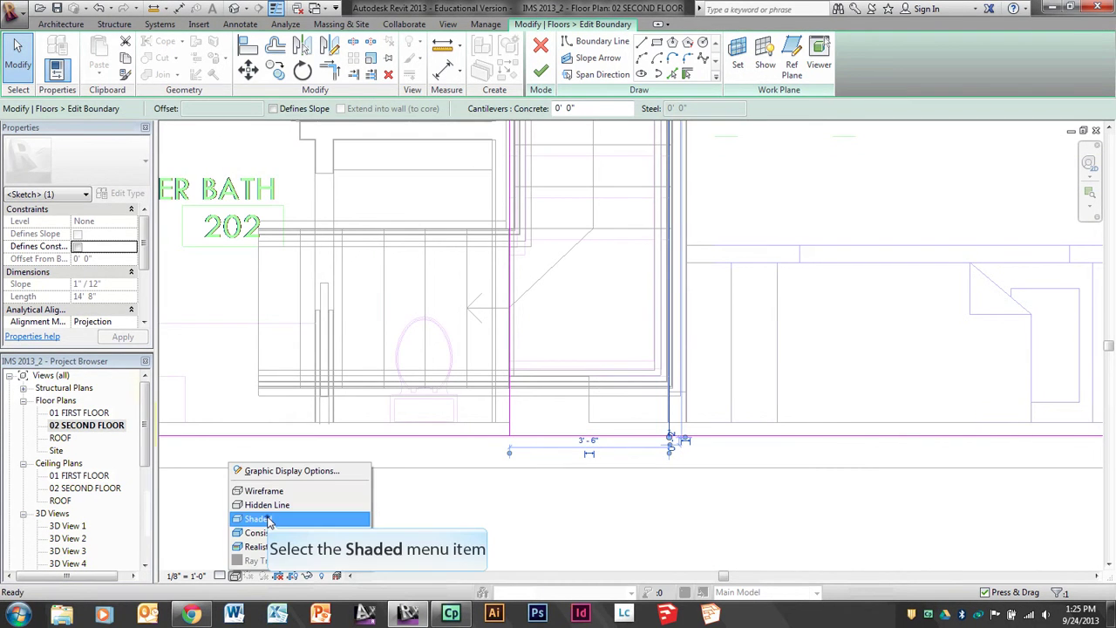
pyautogui.click(257, 452)
# Move the Master Bath side opening line slightly toward the Kid's Room, onto the edge of the shaded stair landing
pyautogui.scroll(2, 535, 391)
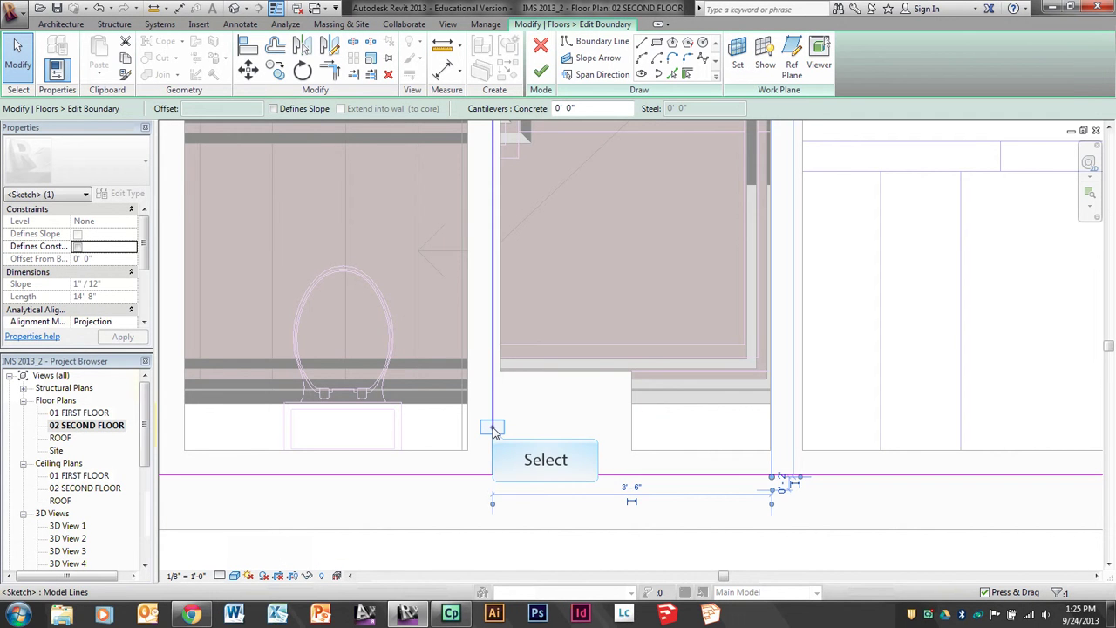
pyautogui.moveTo(493, 428); pyautogui.dragTo(499, 427)
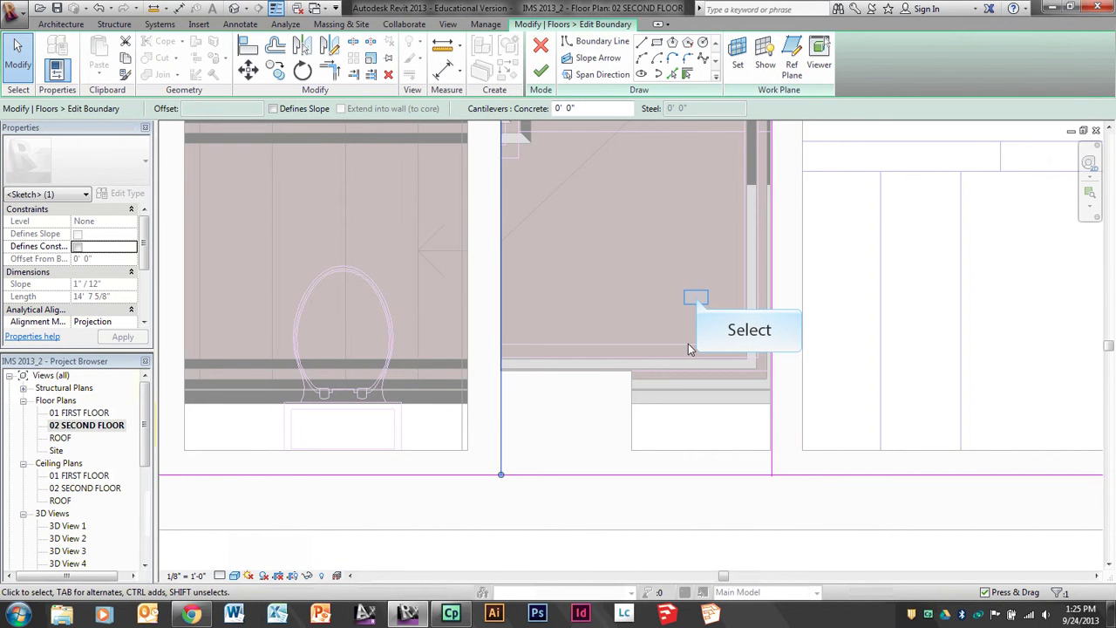
pyautogui.moveTo(663, 349); pyautogui.dragTo(563, 427, button='middle')
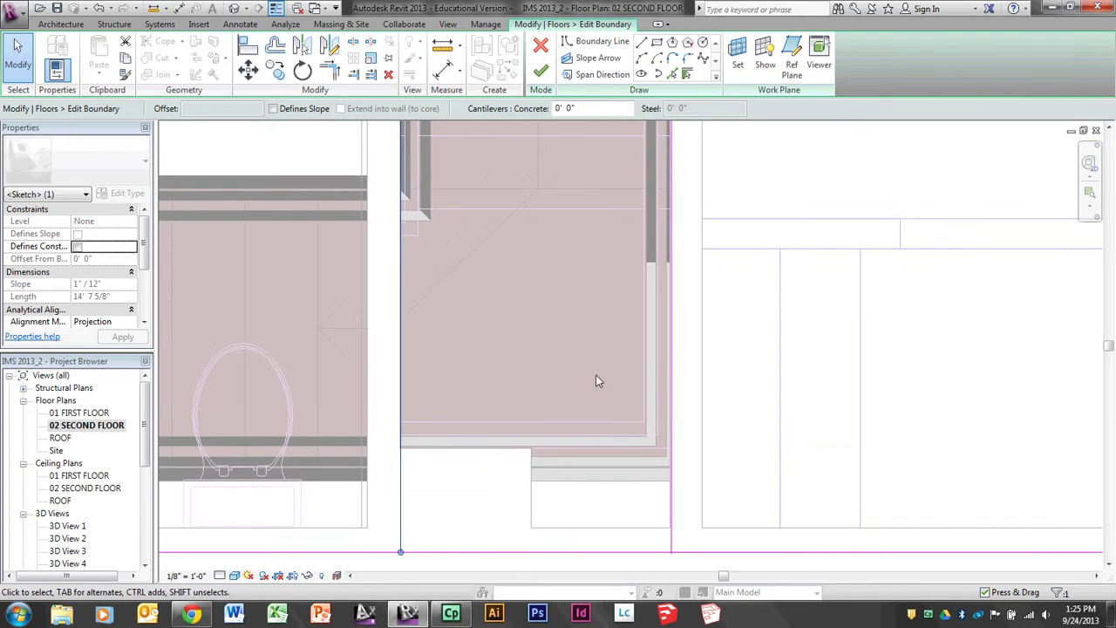
pyautogui.scroll(2, 445, 425)
pyautogui.press('Escape')
pyautogui.press('Escape')
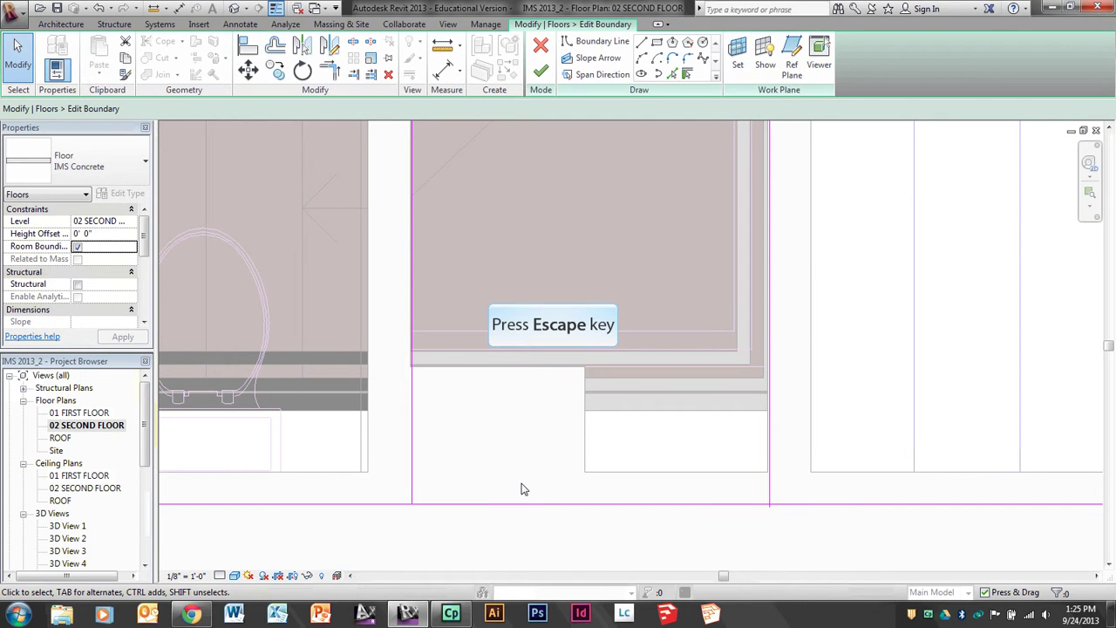
# Delete the exterior boundary segment across the opening and extend the remaining Kid's Room side segment to the opening's long line
pyautogui.click(514, 508)
pyautogui.press('Delete')
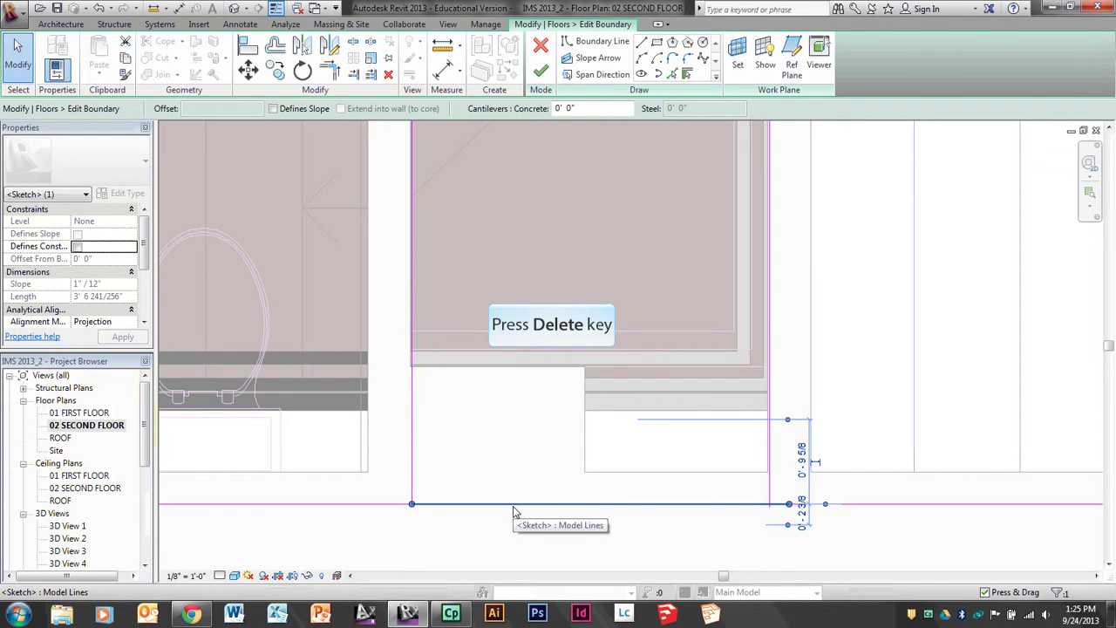
pyautogui.press('Delete')
pyautogui.click(353, 75)
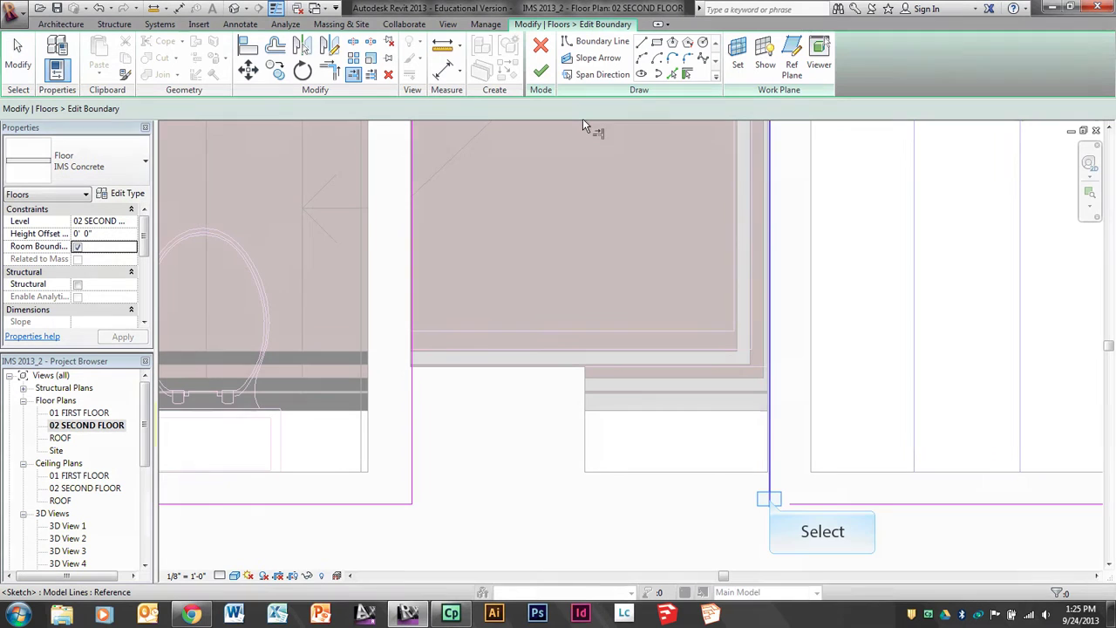
pyautogui.click(770, 499)
pyautogui.click(801, 502)
pyautogui.moveTo(703, 351); pyautogui.dragTo(704, 517, button='middle')
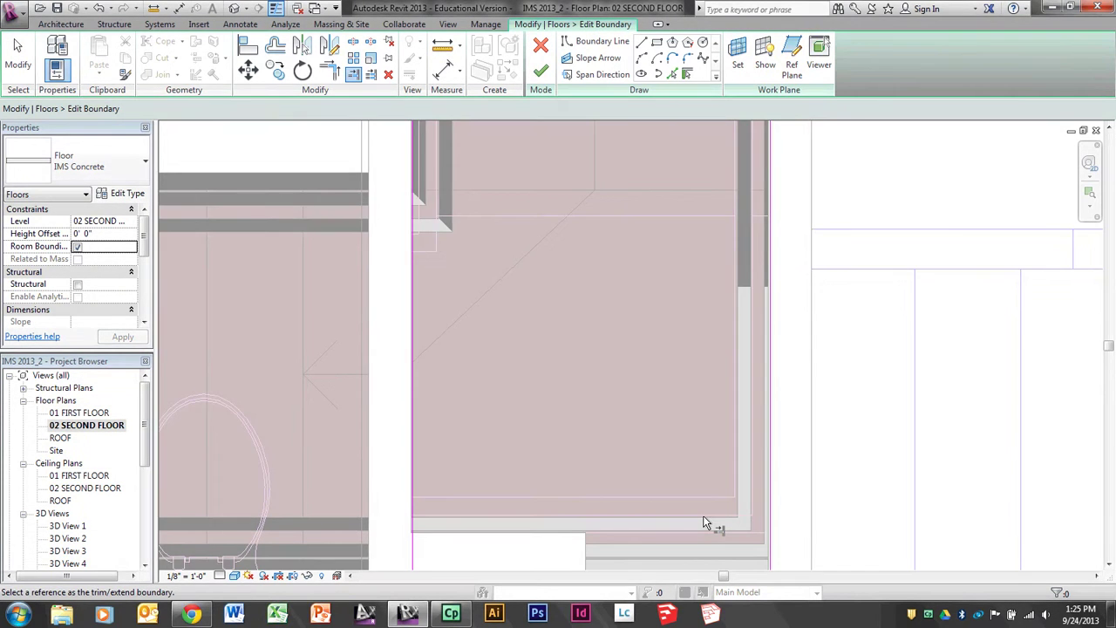
# Finish the second-floor concrete floor's boundary edit, attaching the walls that reach its level to its bottom and unjoining the conflicting elements
pyautogui.scroll(-3, 704, 523)
pyautogui.scroll(3, 561, 203)
pyautogui.moveTo(651, 348); pyautogui.dragTo(651, 348, button='middle')
pyautogui.scroll(-5, 493, 281)
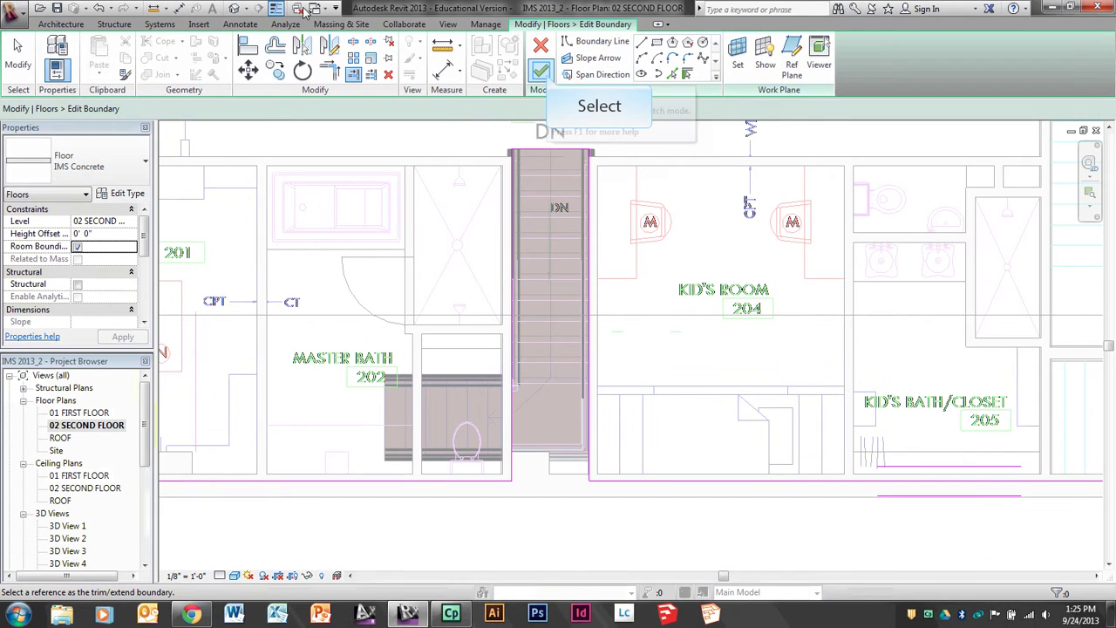
pyautogui.click(543, 73)
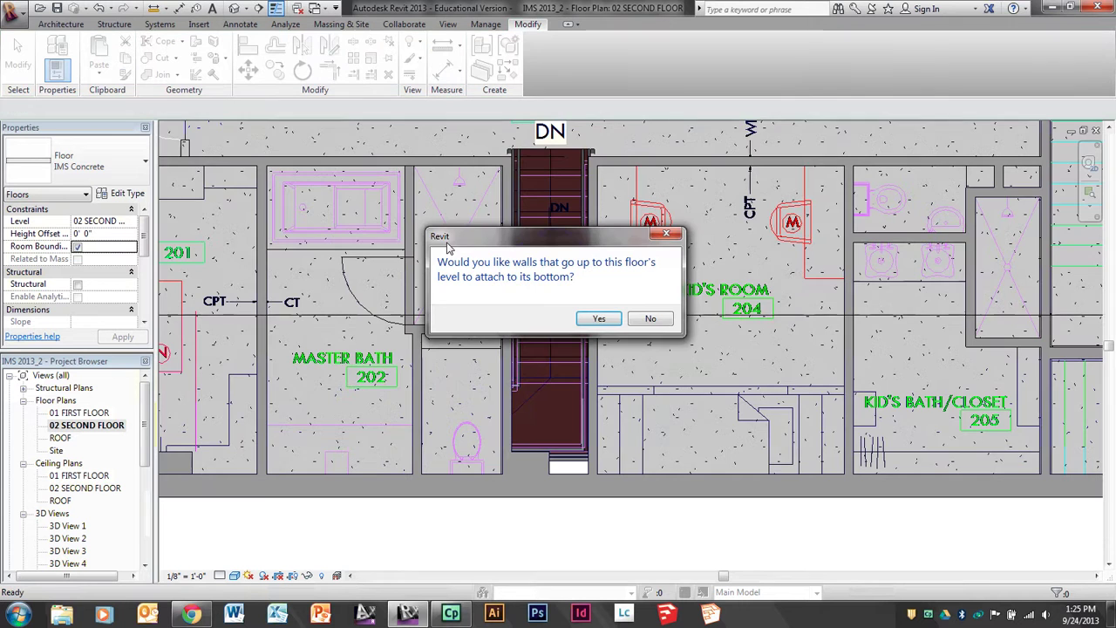
pyautogui.click(599, 319)
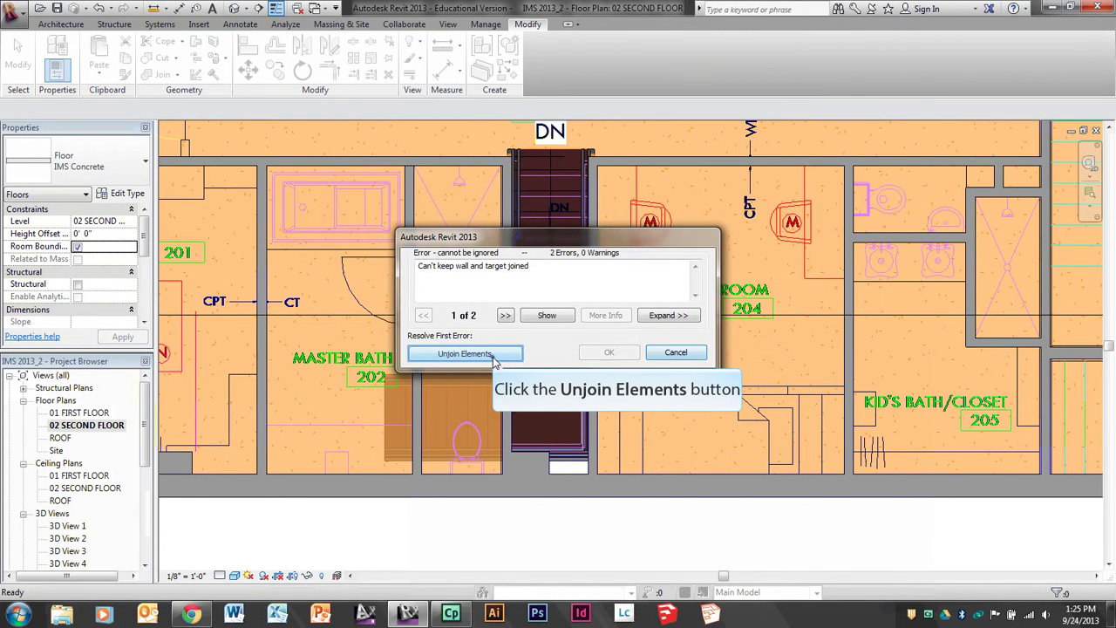
pyautogui.click(493, 356)
pyautogui.press('Escape')
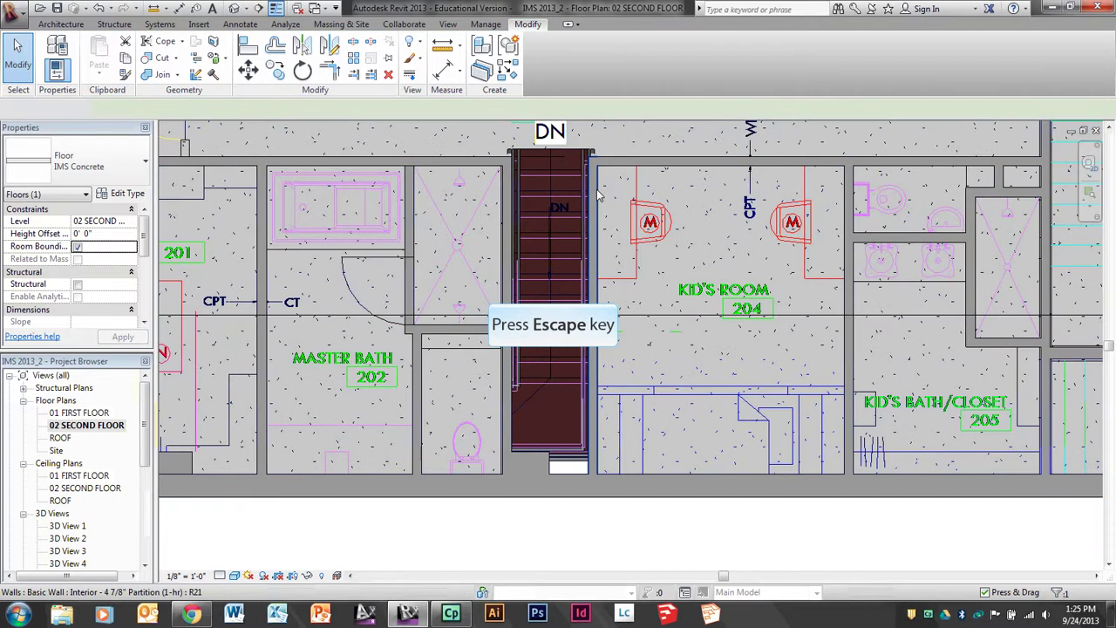
pyautogui.press('Escape')
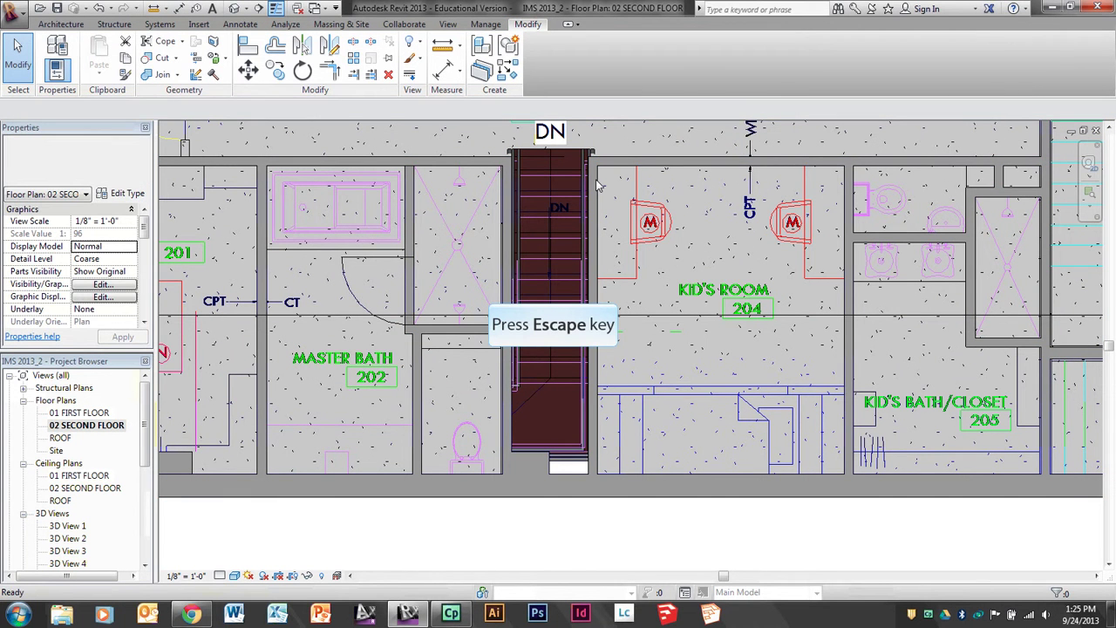
# Open the perspective 3D View 7 to check the stair opening
pyautogui.moveTo(530, 279); pyautogui.dragTo(589, 302, button='middle')
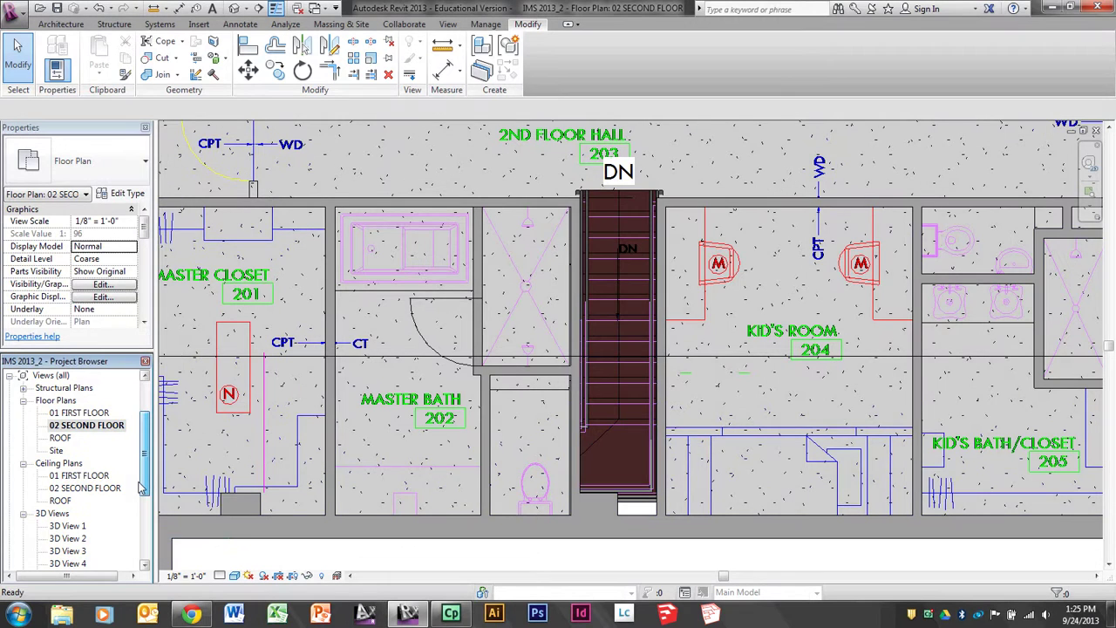
pyautogui.scroll(-2, 139, 488)
pyautogui.doubleClick(78, 515)
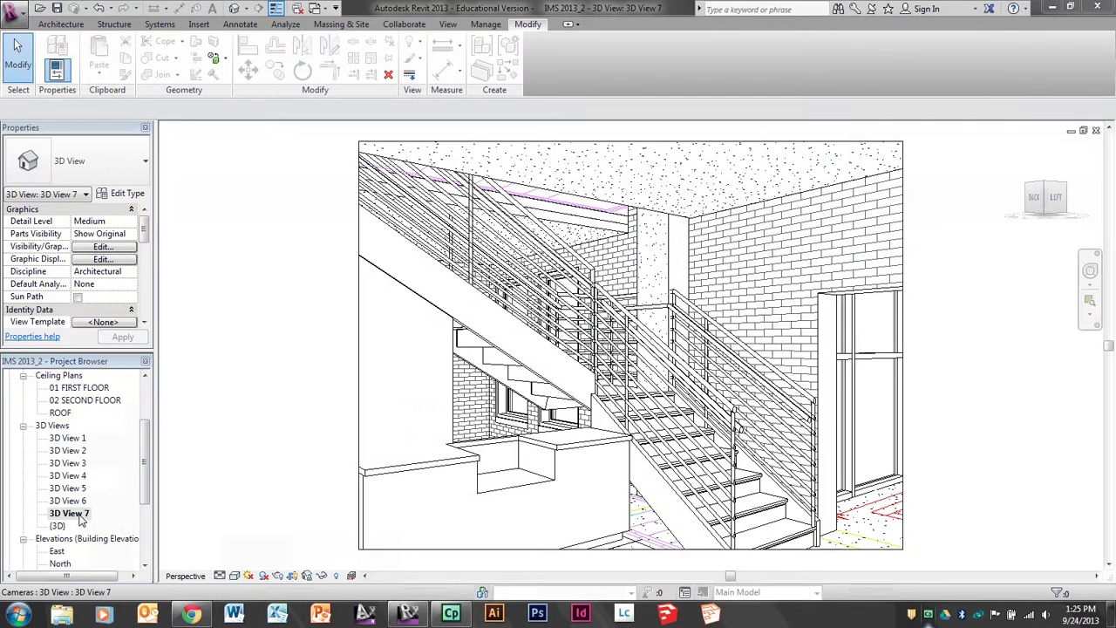